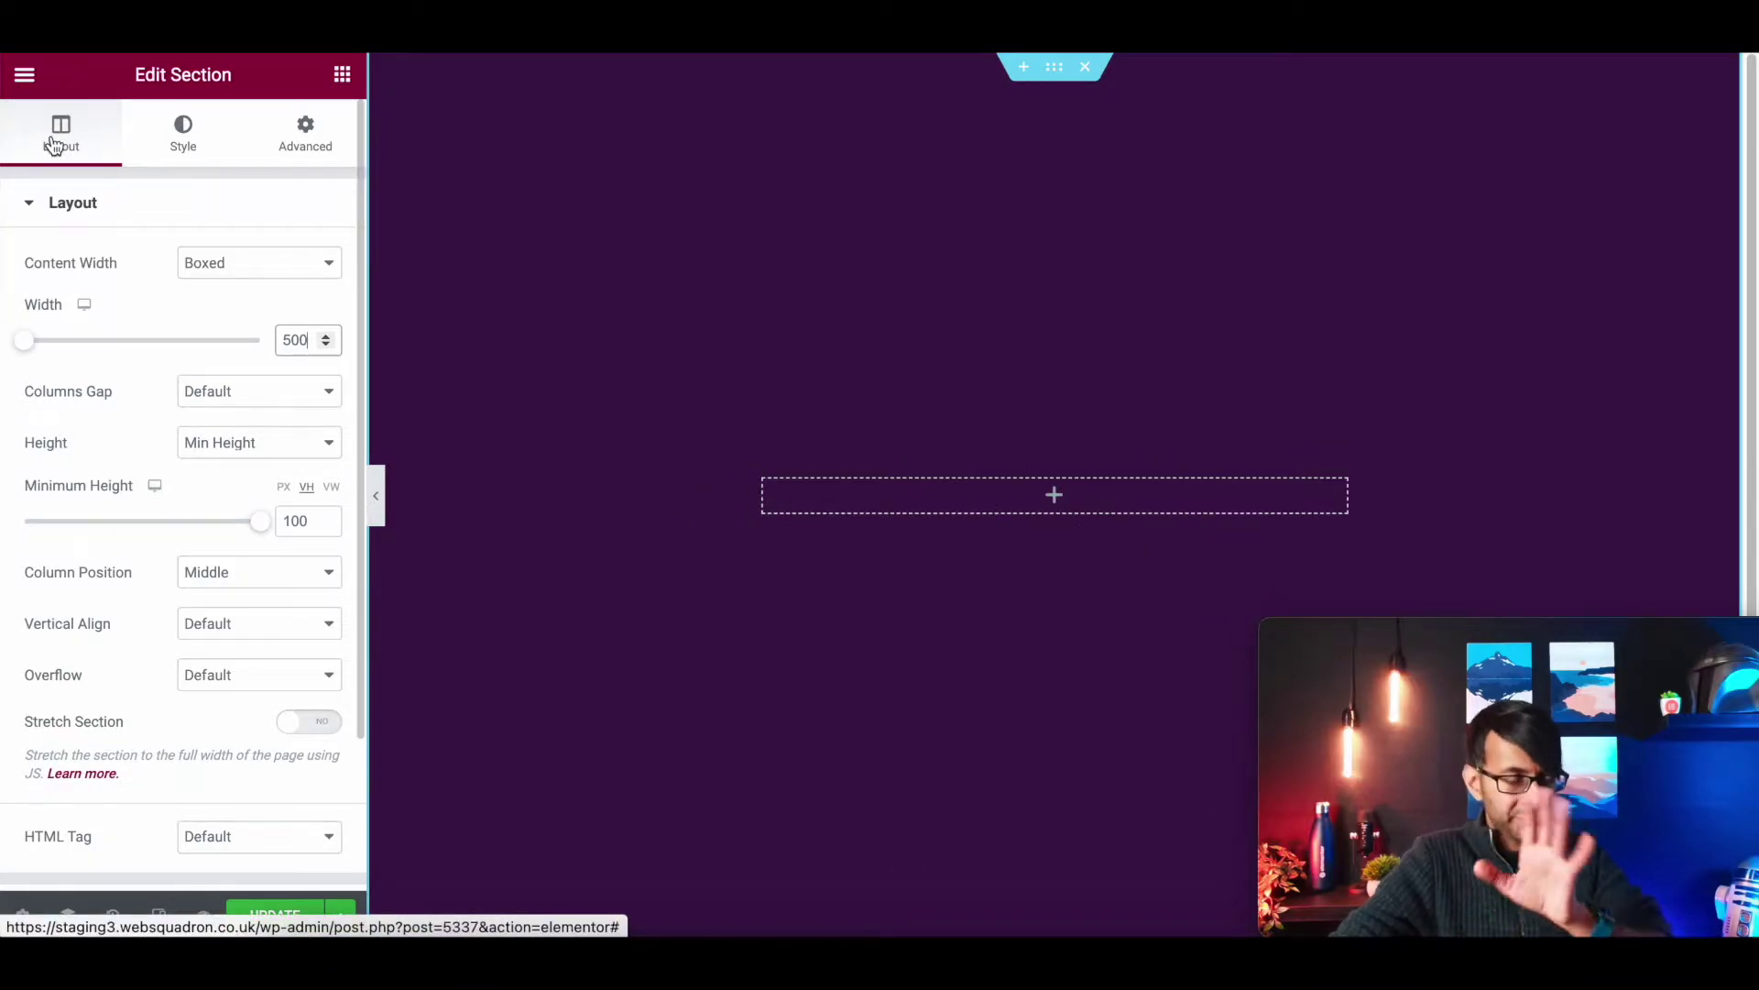
Step: Bring up the Column Position choices for the boxed 500-wide, 100 VH section
left_click(263, 588)
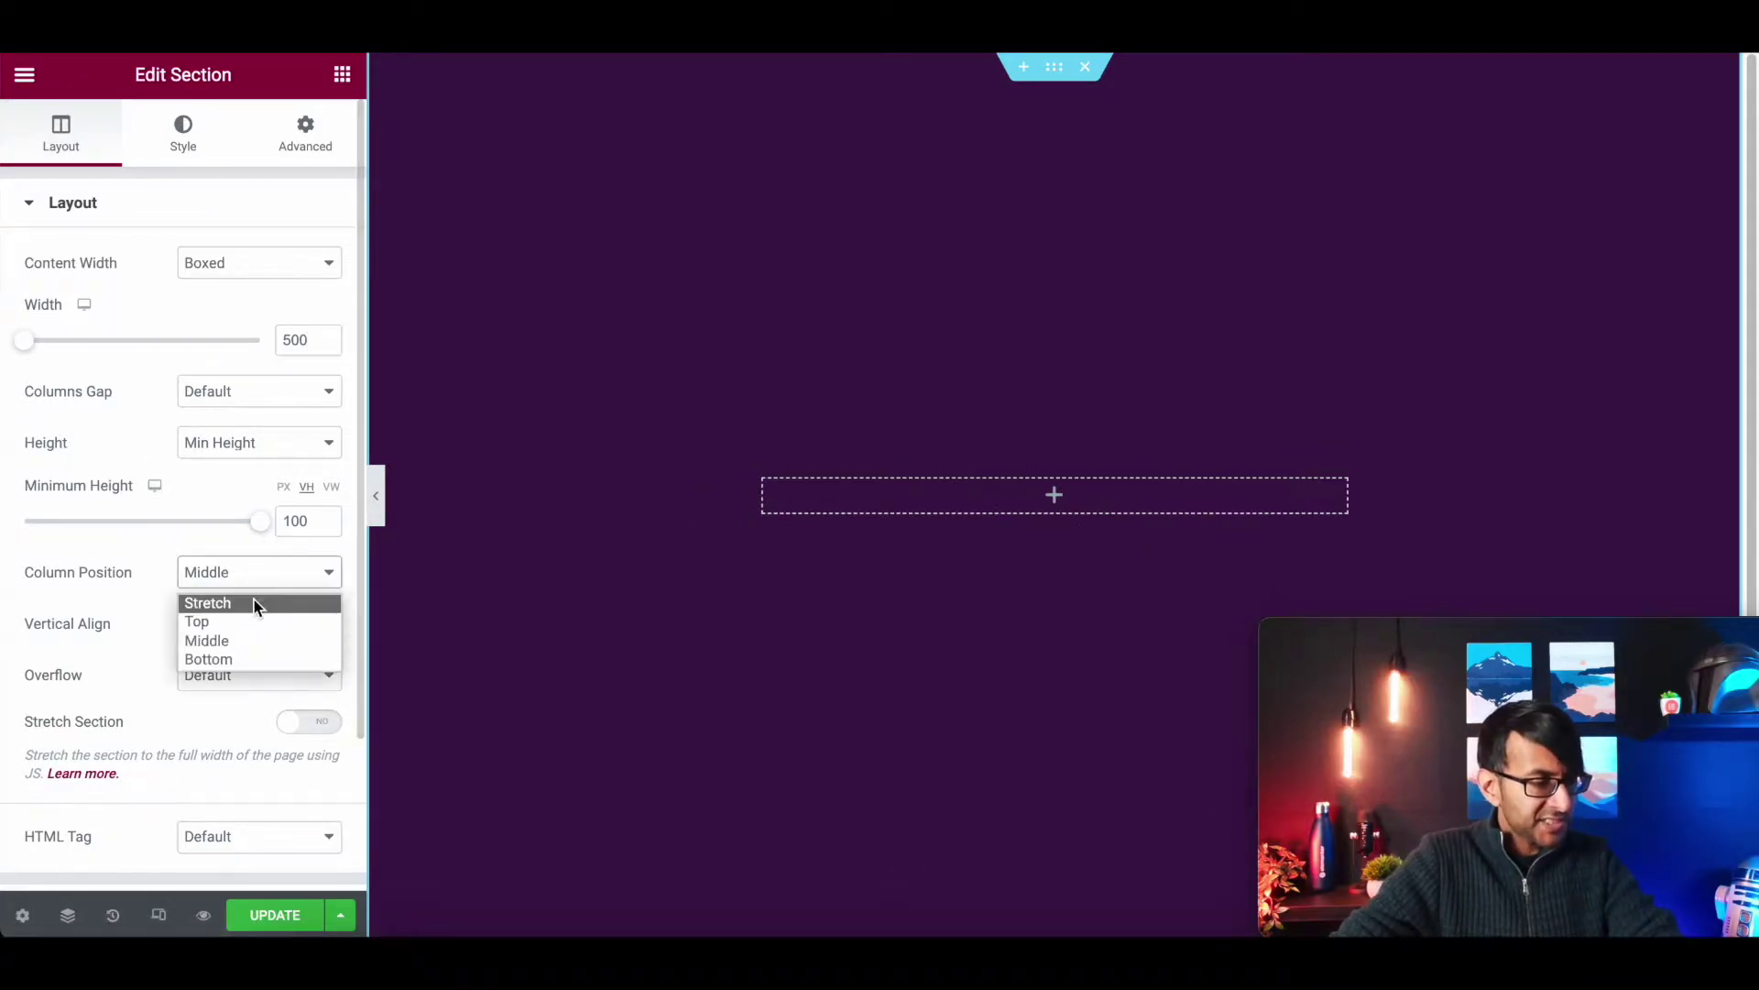
Step: Set Column Position to Top and drag a Text Editor widget into the column
left_click(245, 618)
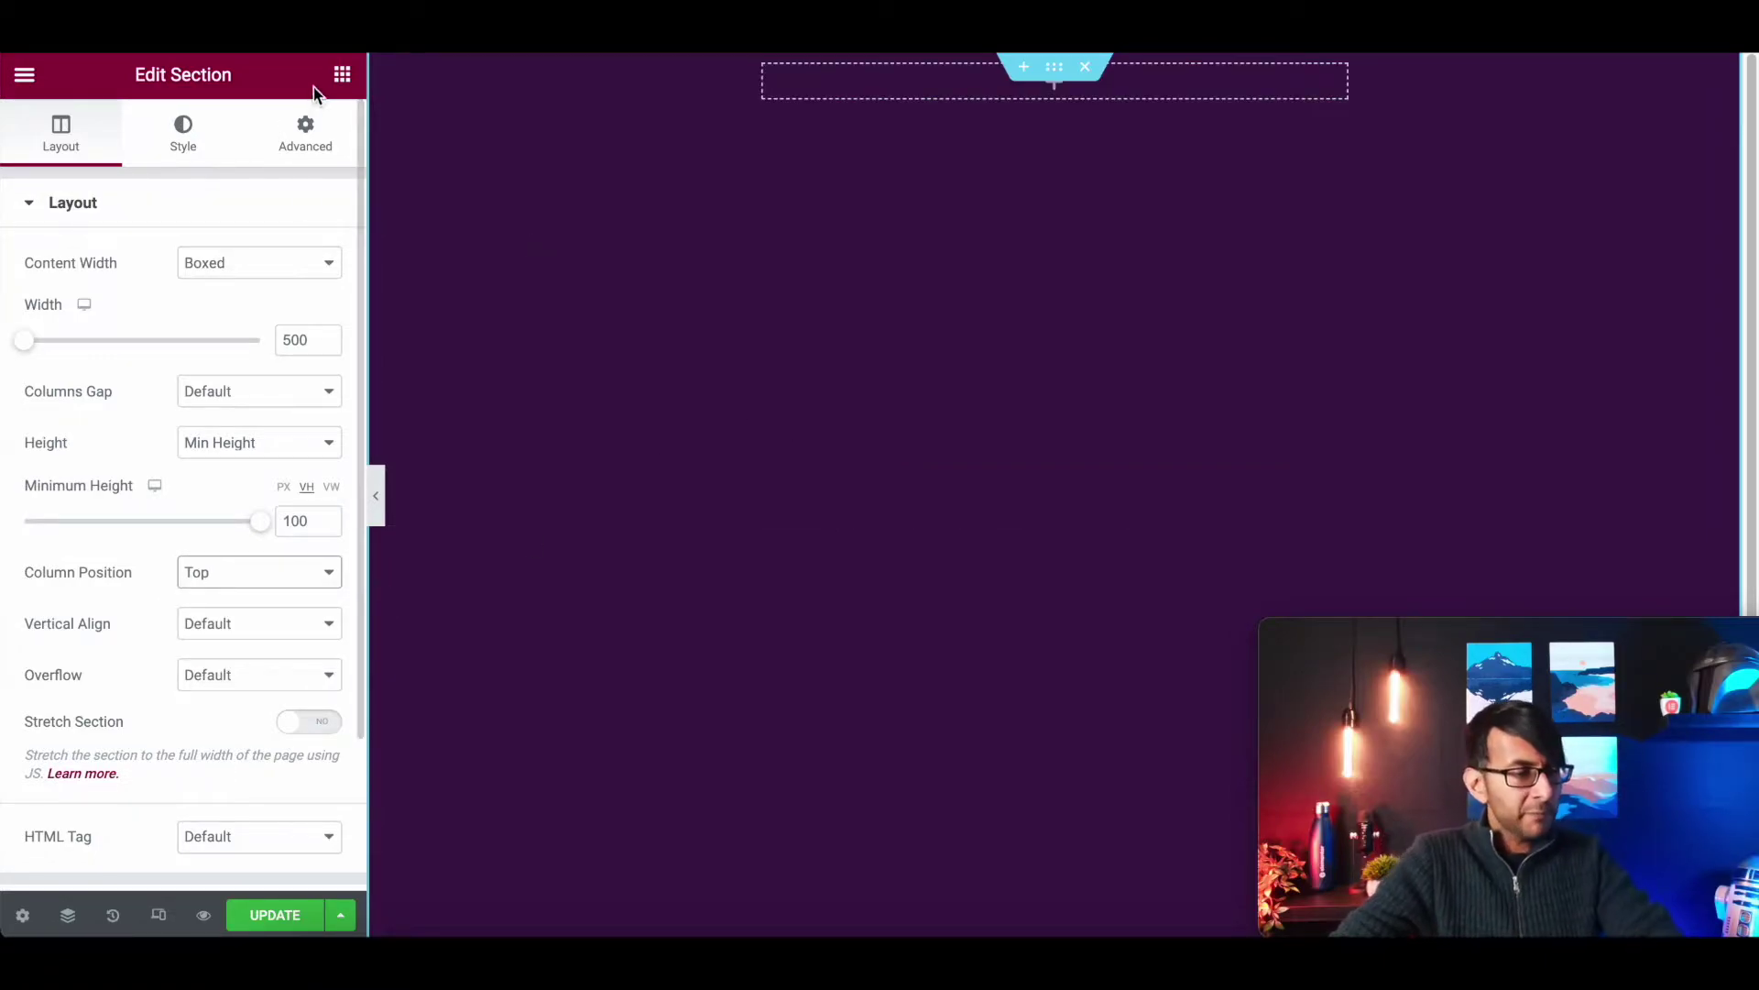
left_click(342, 74)
left_click_drag(286, 432, 1056, 78)
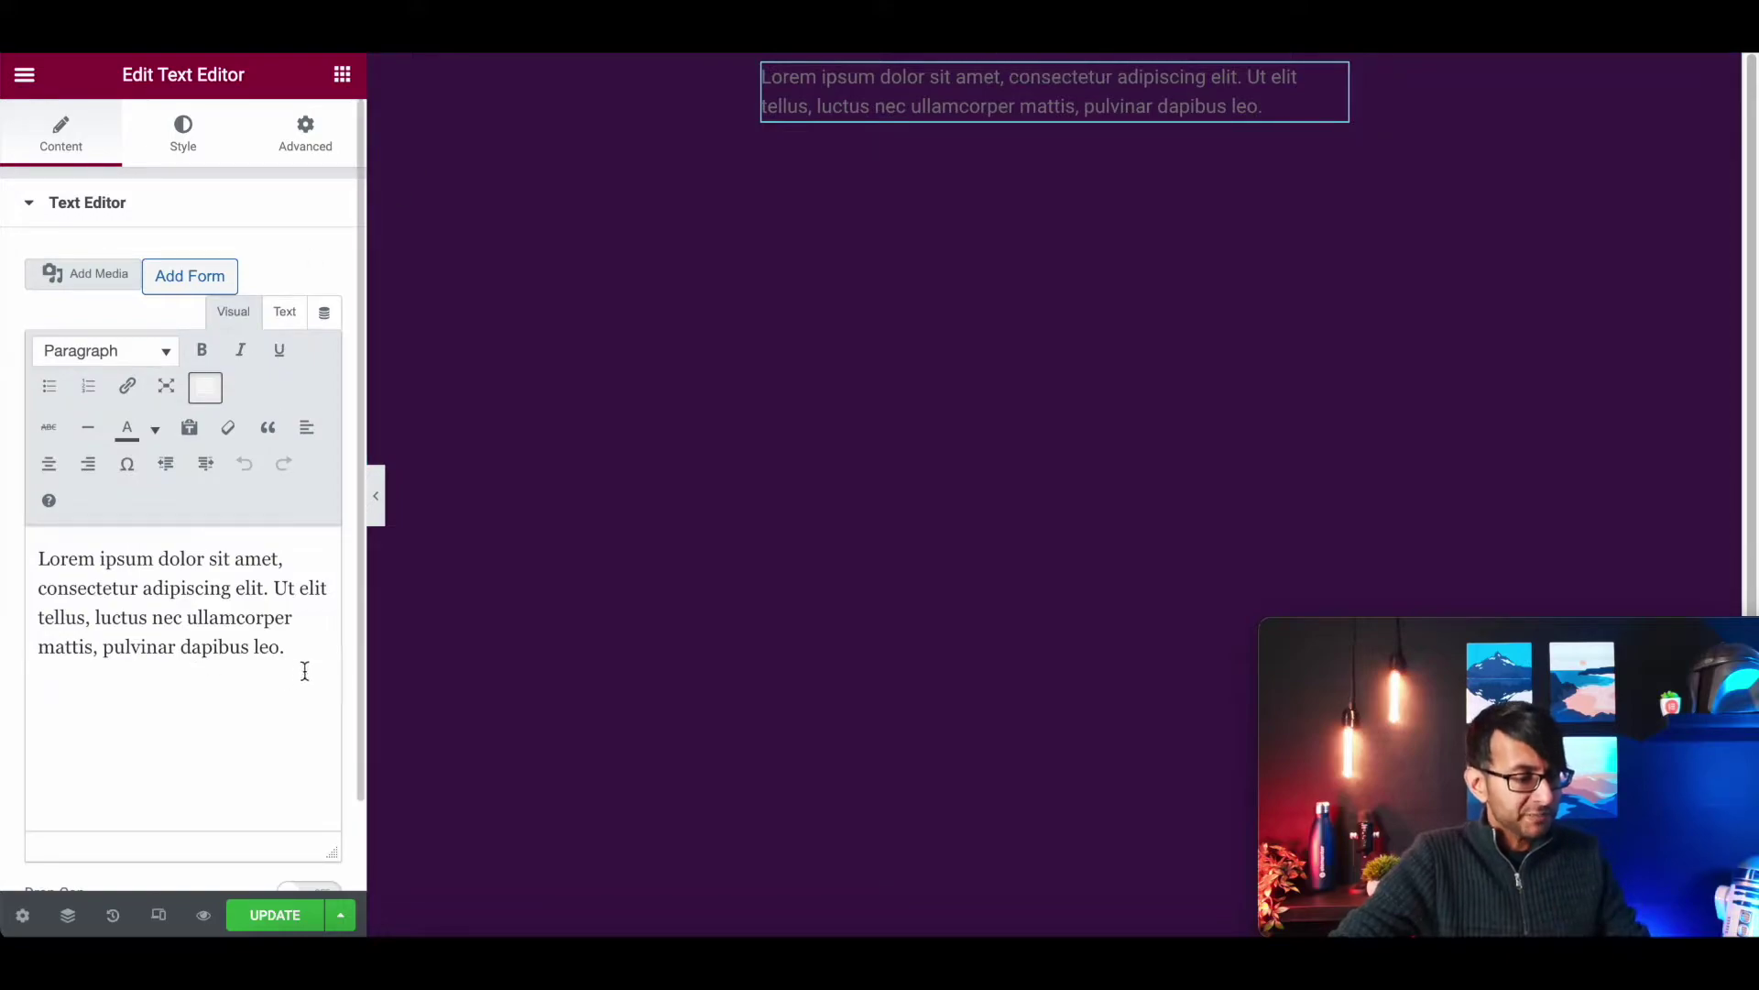
Step: Repeat the lorem ipsum paragraph three times and make the text colour white
triple_click(199, 596)
key("ctrl+c")
left_click(329, 656)
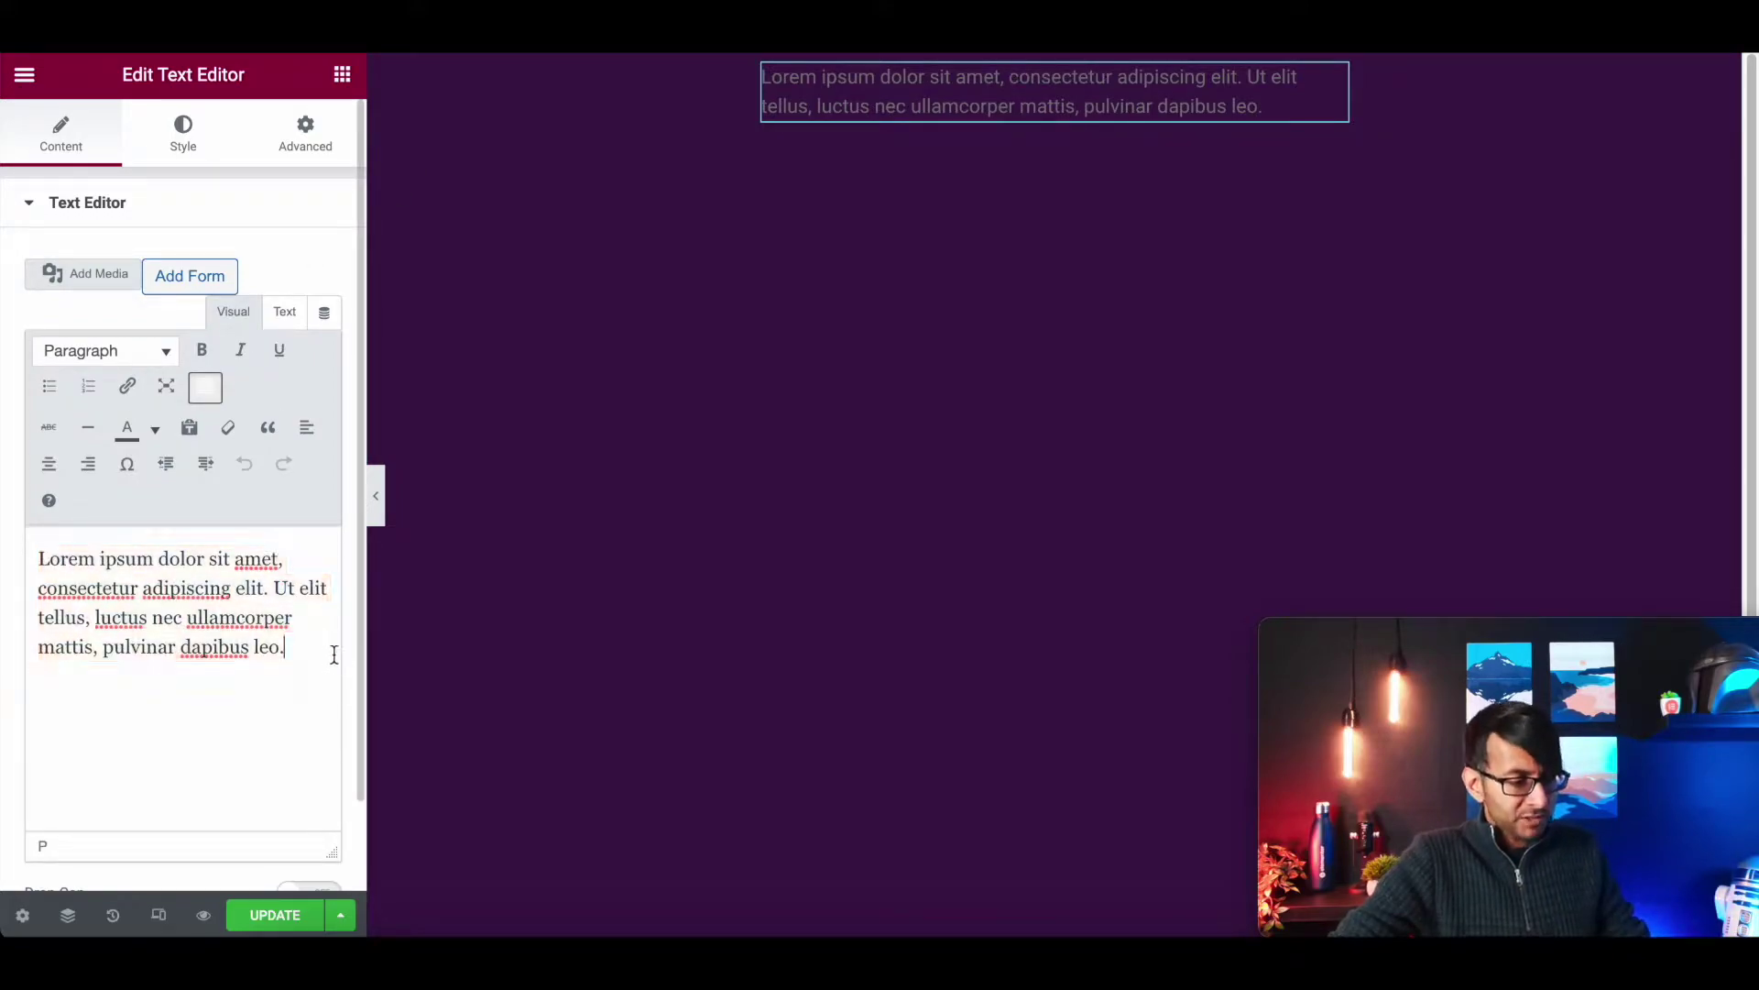
key("ctrl+v")
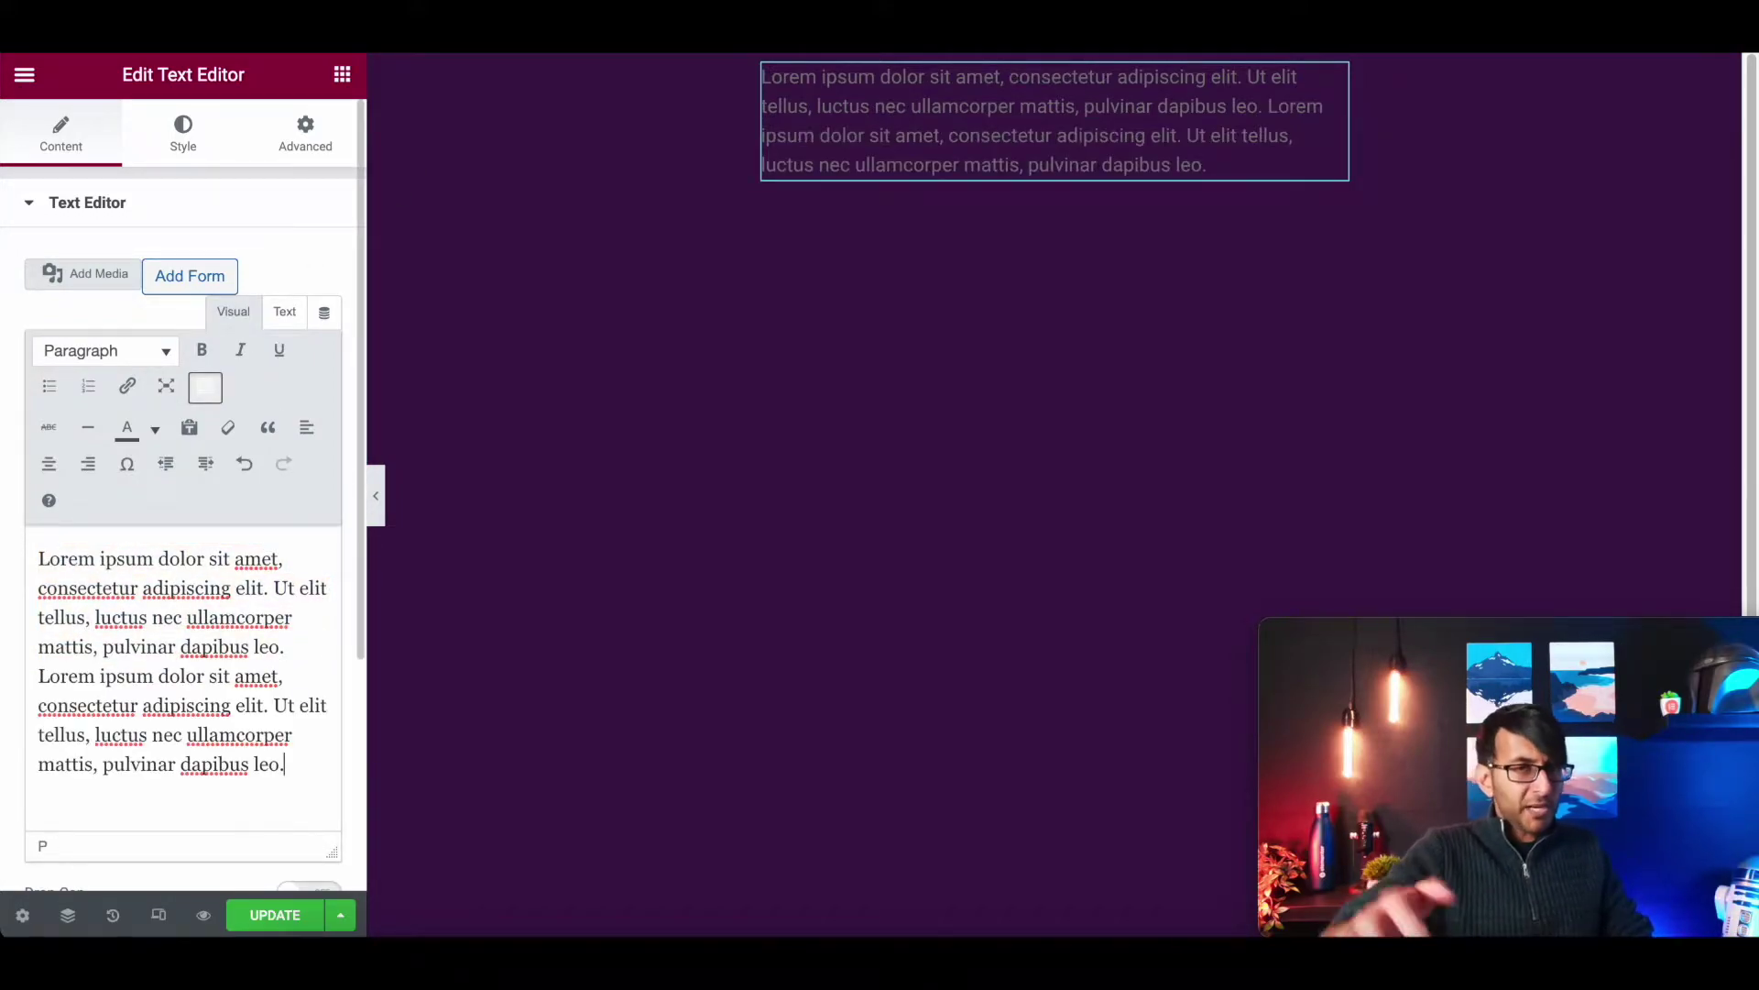
key("Return")
key("ctrl+v")
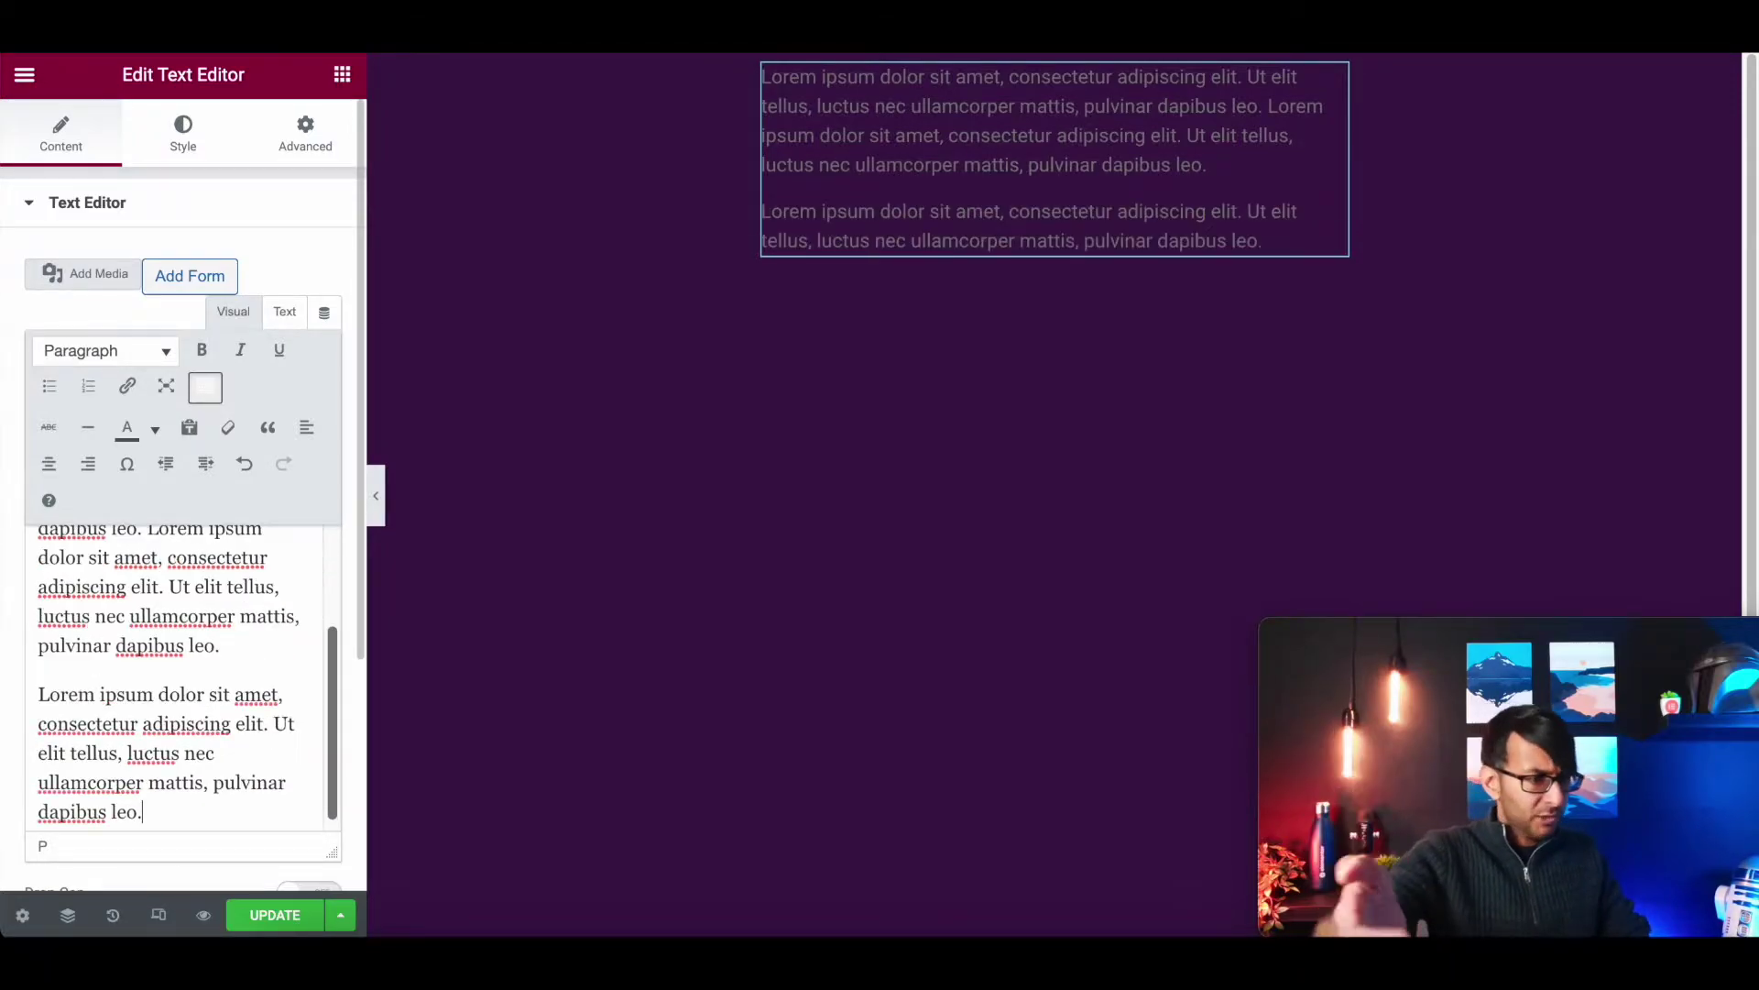
left_click(248, 653)
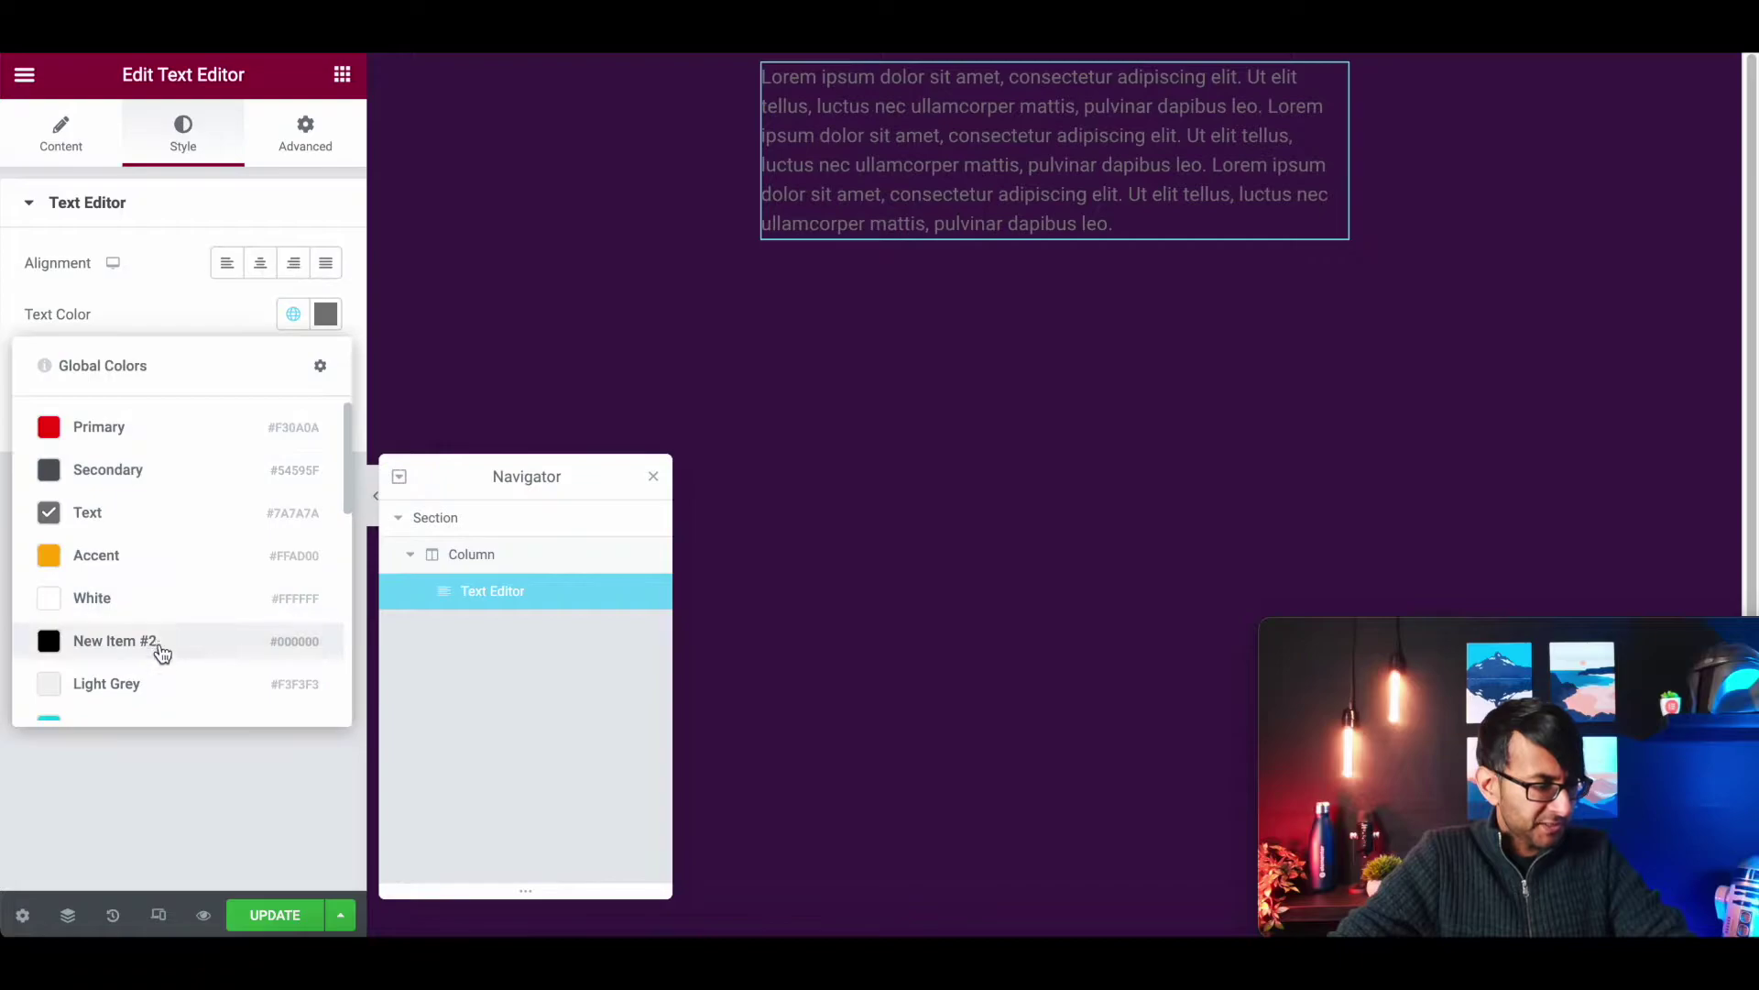
left_click(207, 595)
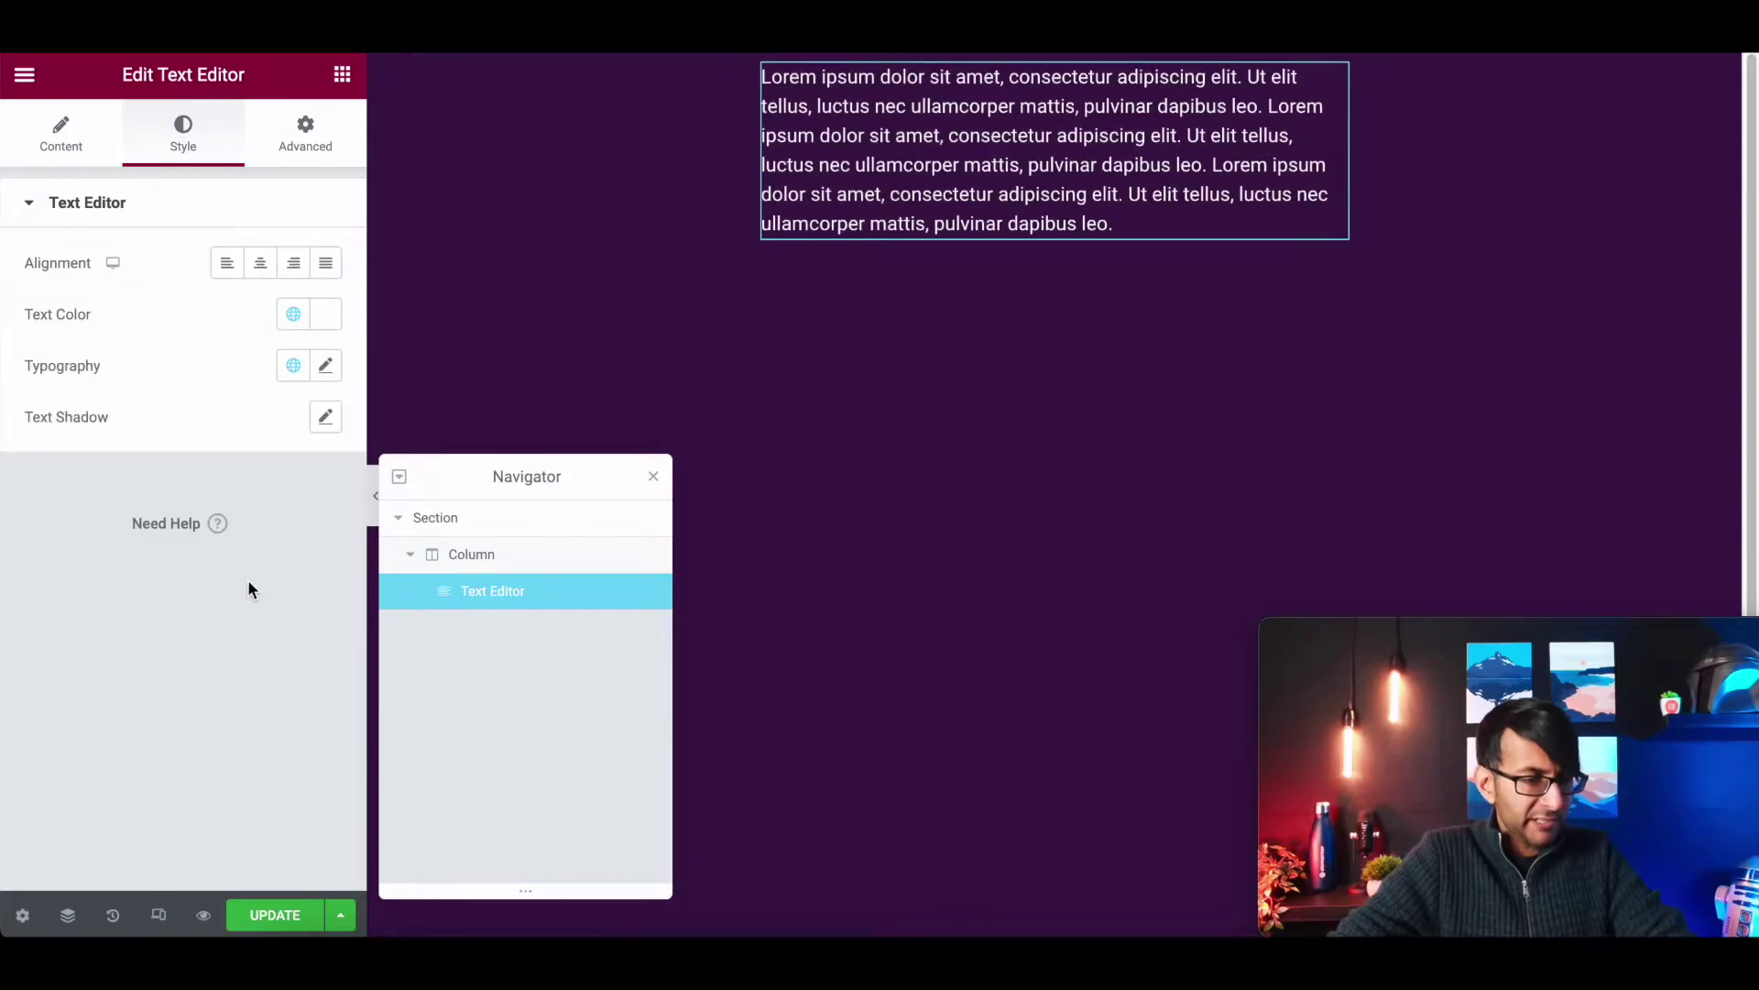
Step: Duplicate the white Text Editor widget three times, giving four stacked blocks
right_click(1083, 113)
left_click(1150, 174)
right_click(1010, 277)
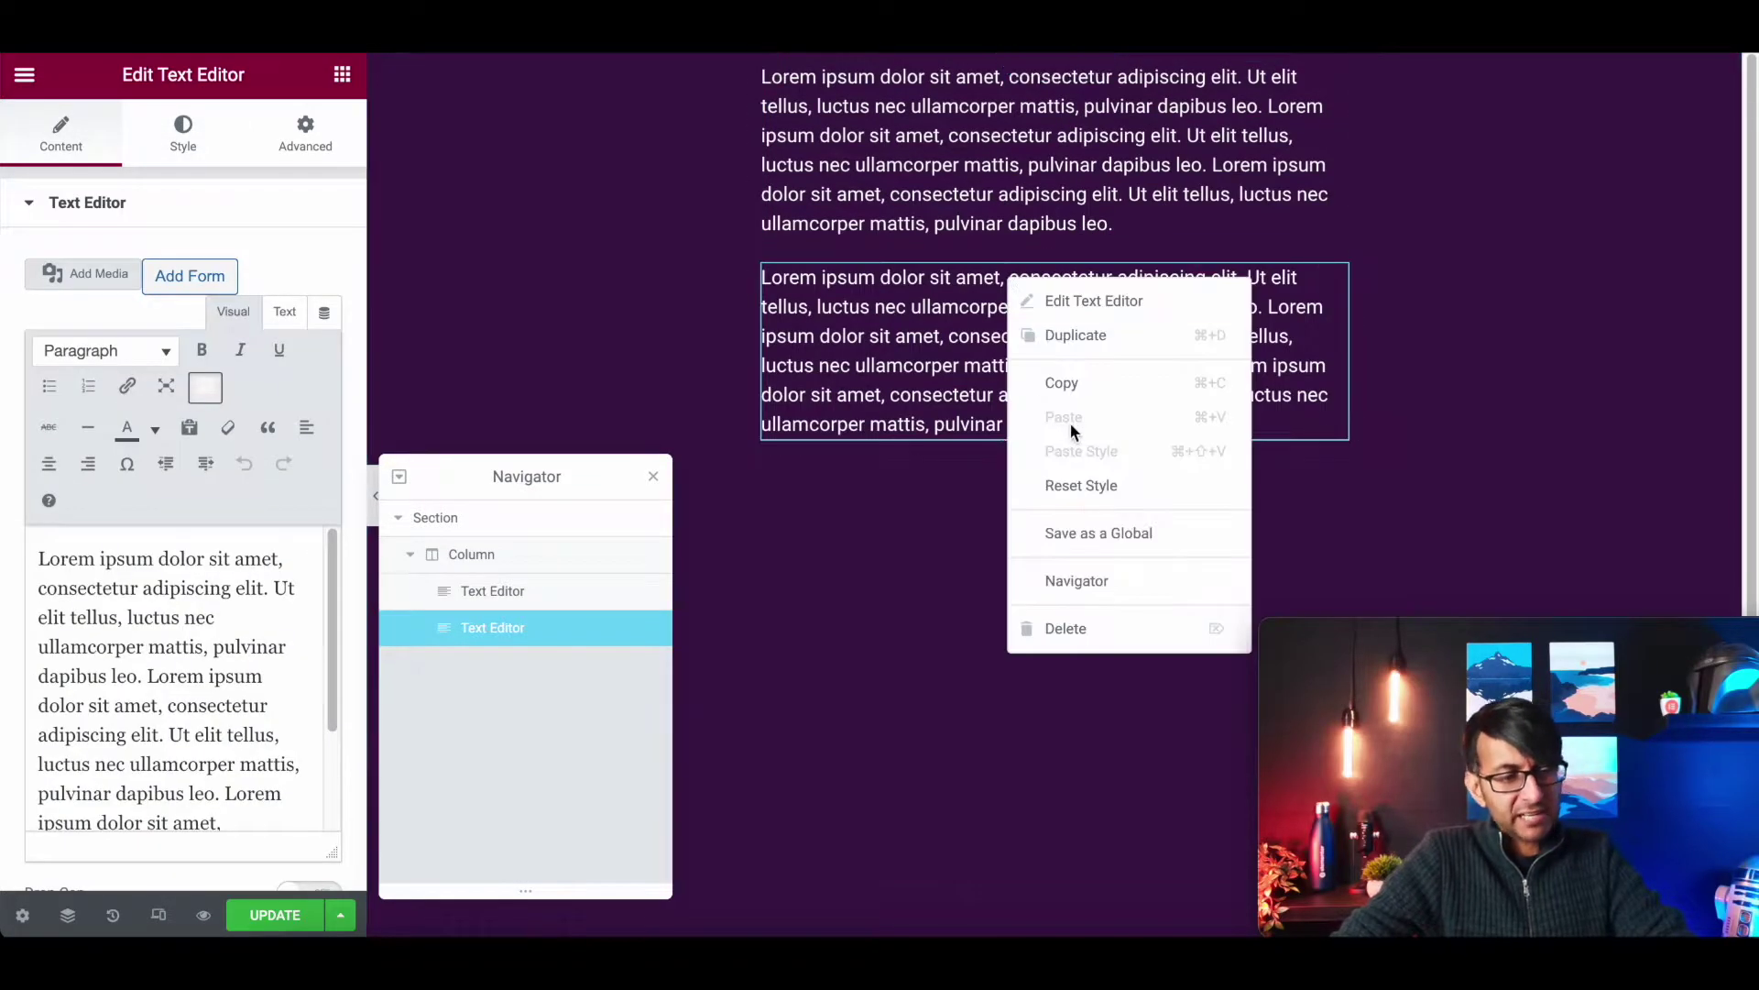
left_click(1092, 343)
right_click(1012, 539)
left_click(1060, 598)
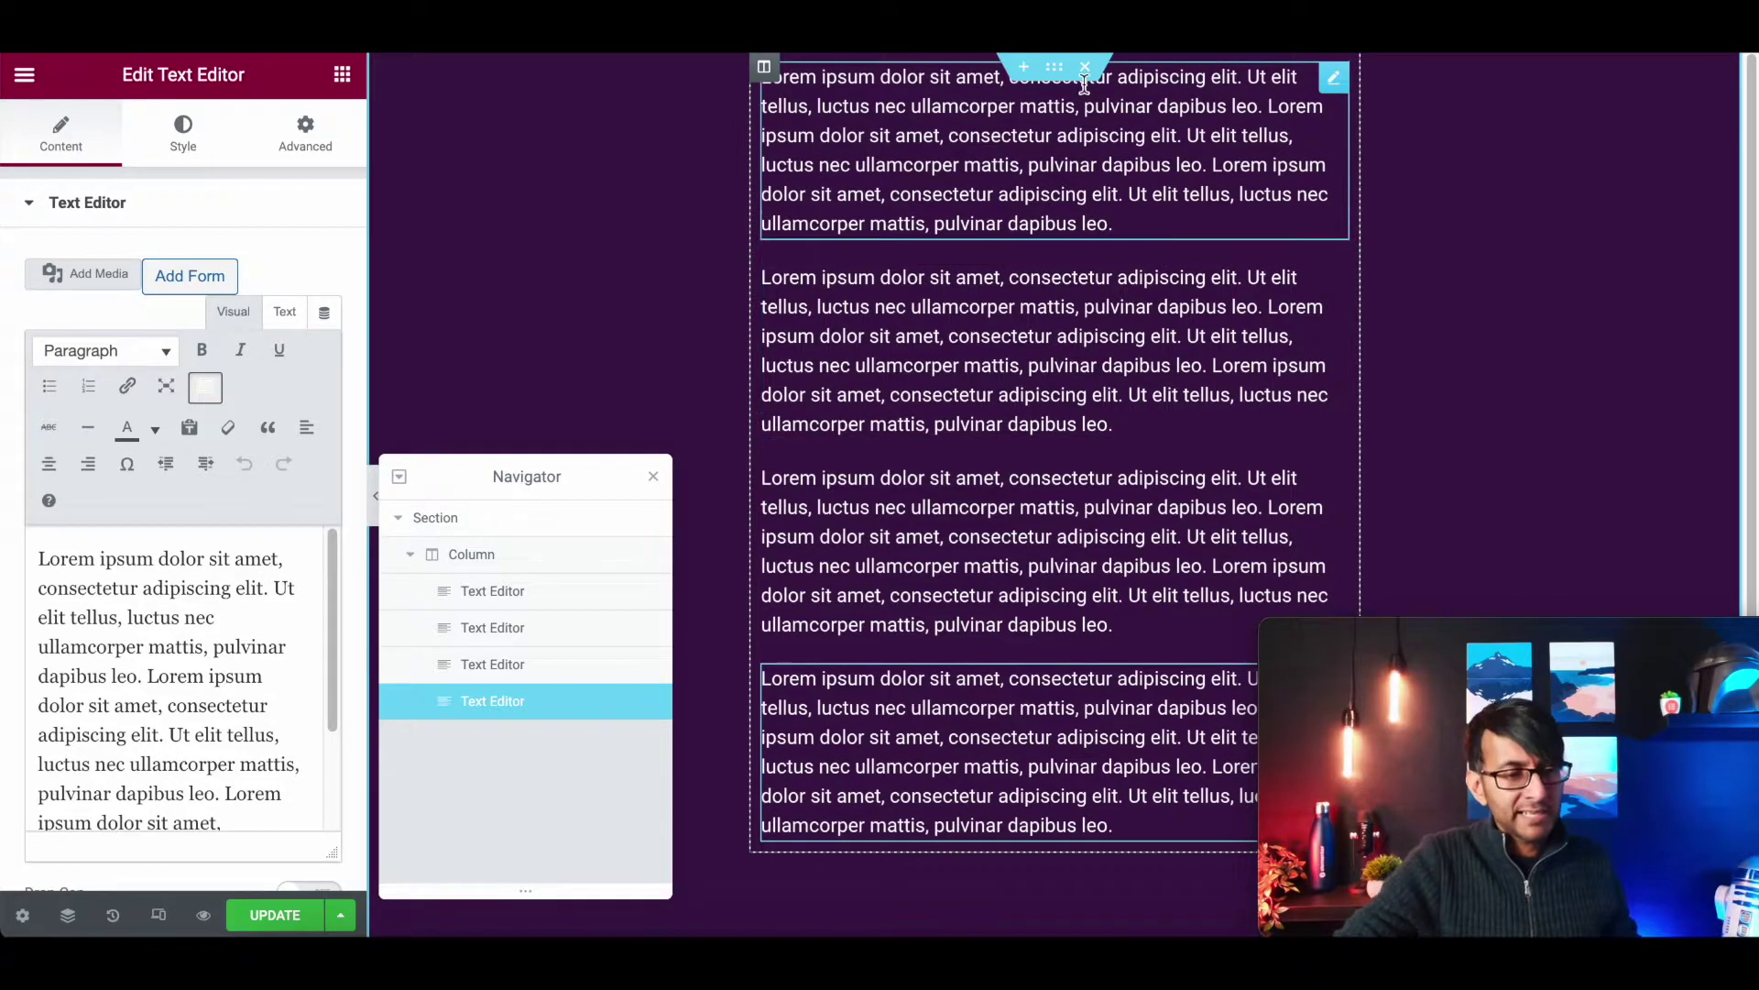
Step: Unlink the section's margin and padding and set top padding to 800
left_click(1054, 70)
left_click(305, 133)
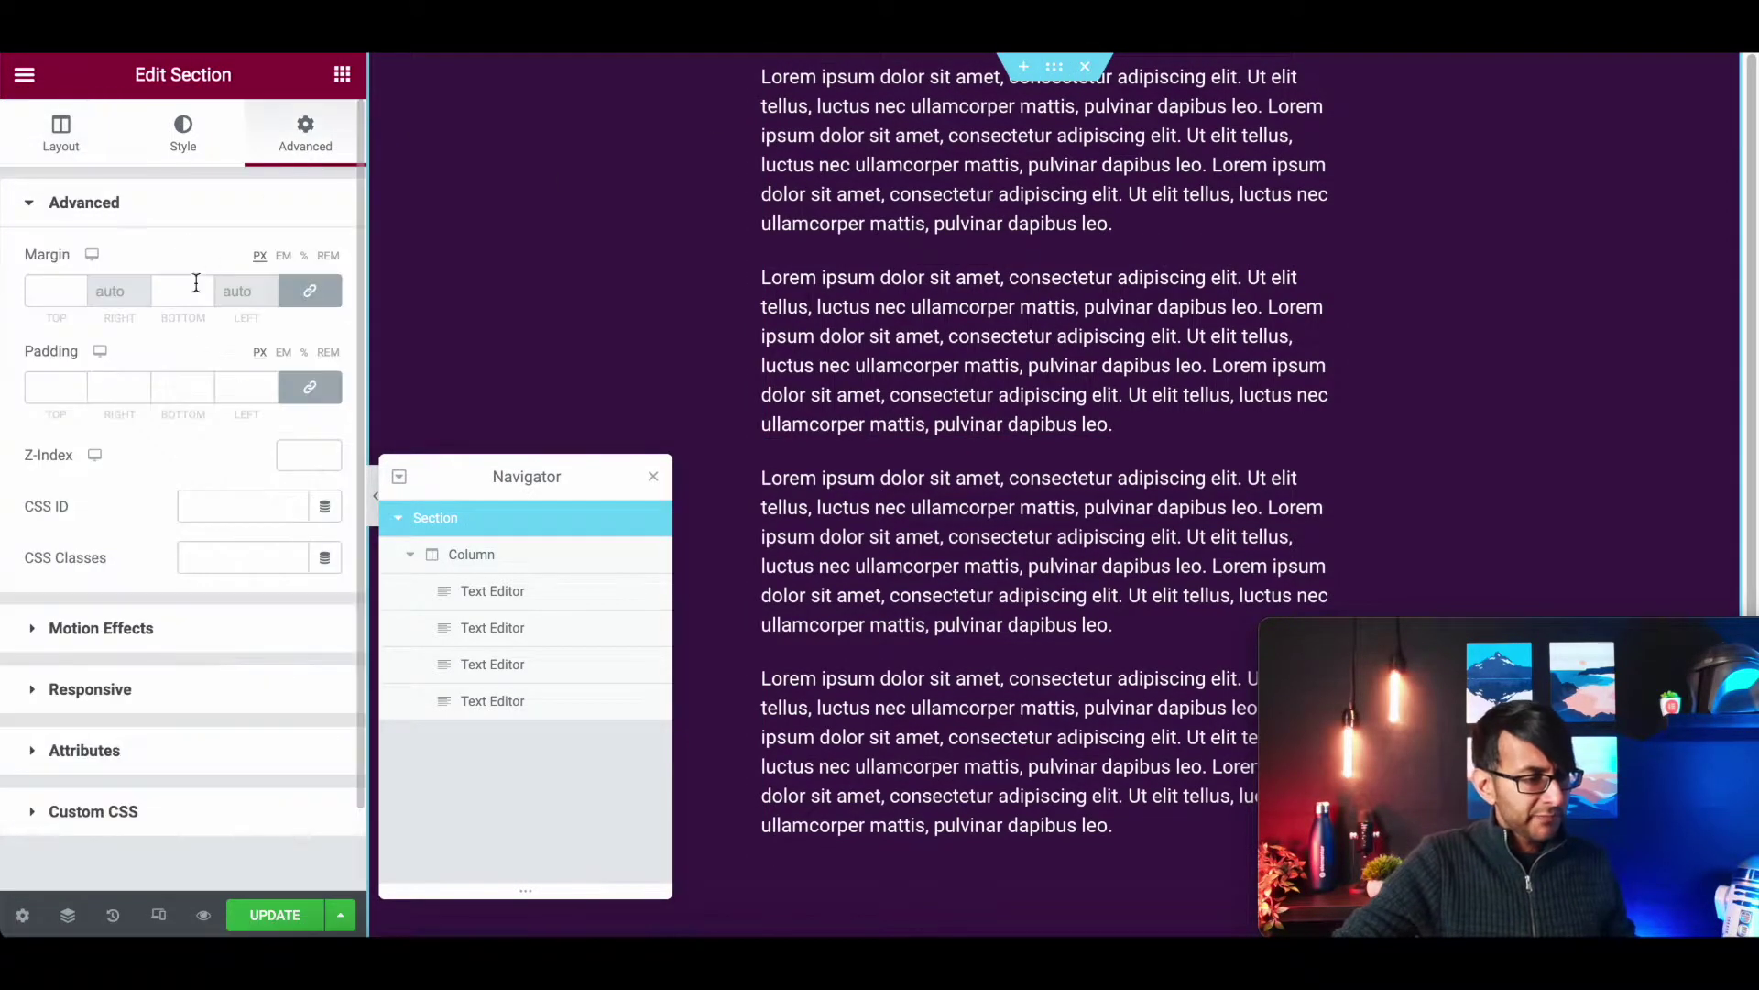
left_click(309, 290)
left_click(310, 386)
double_click(36, 383)
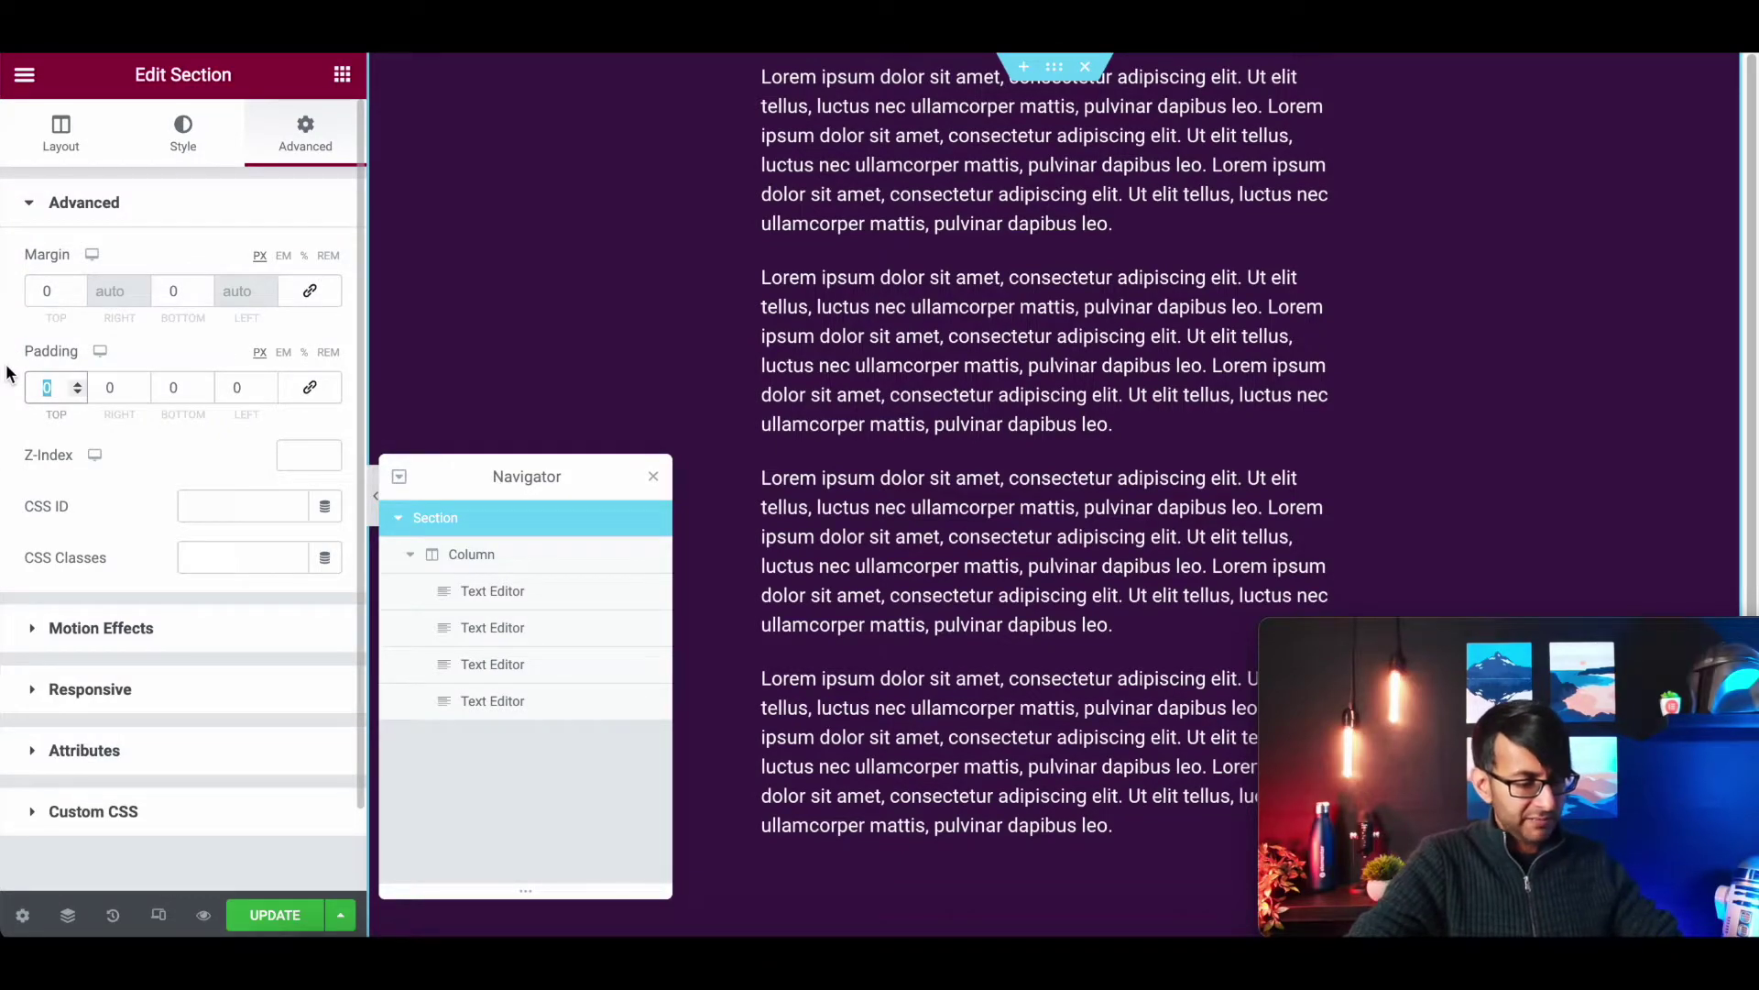
type("800")
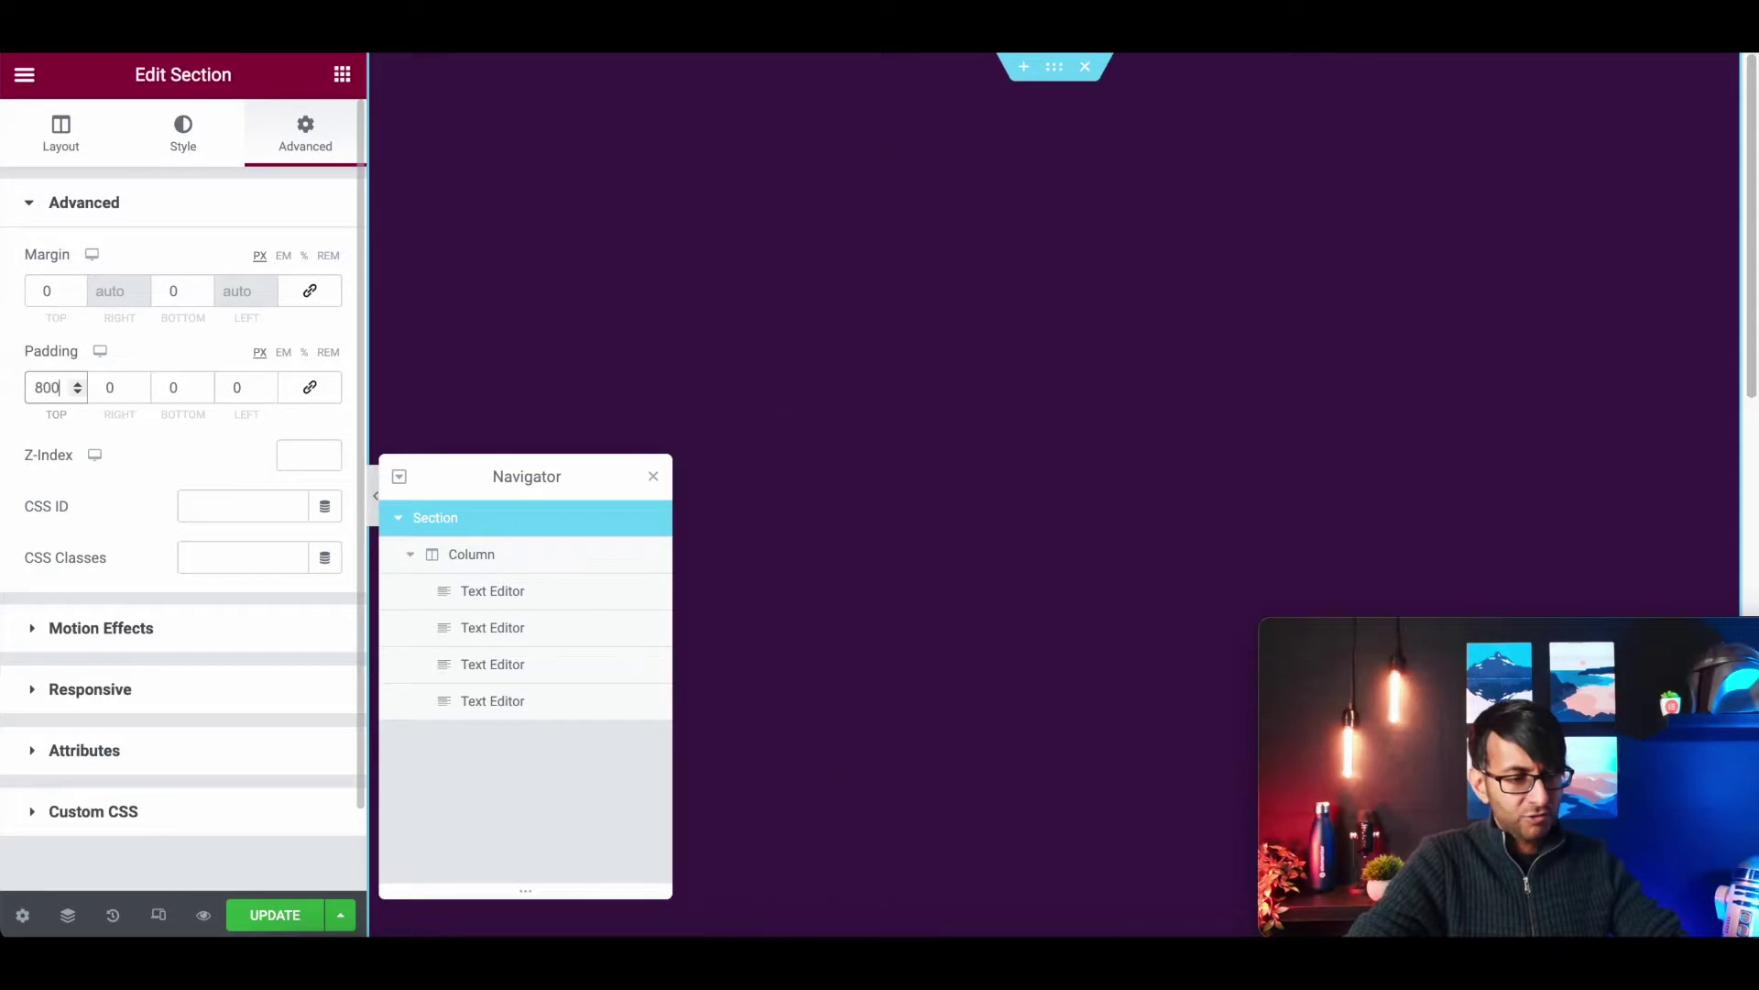
scroll(1100, 641, "down", 5)
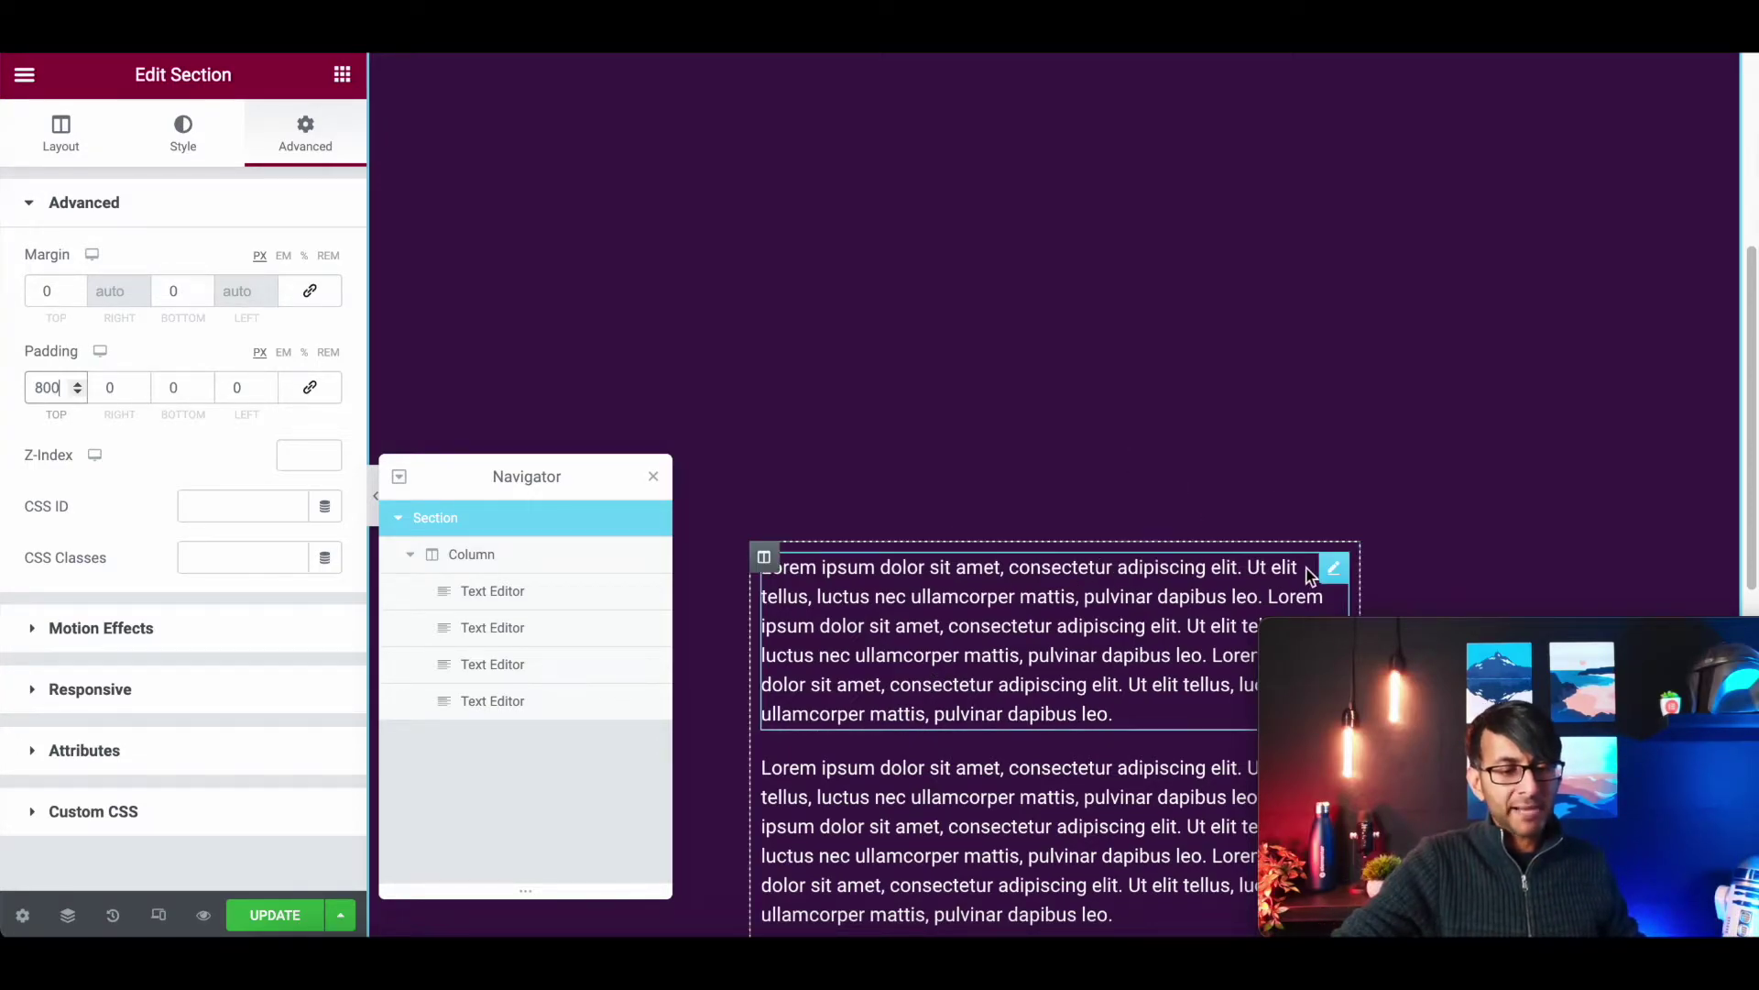
Step: Delete the fourth, third and second text blocks, keeping only the first
right_click(503, 723)
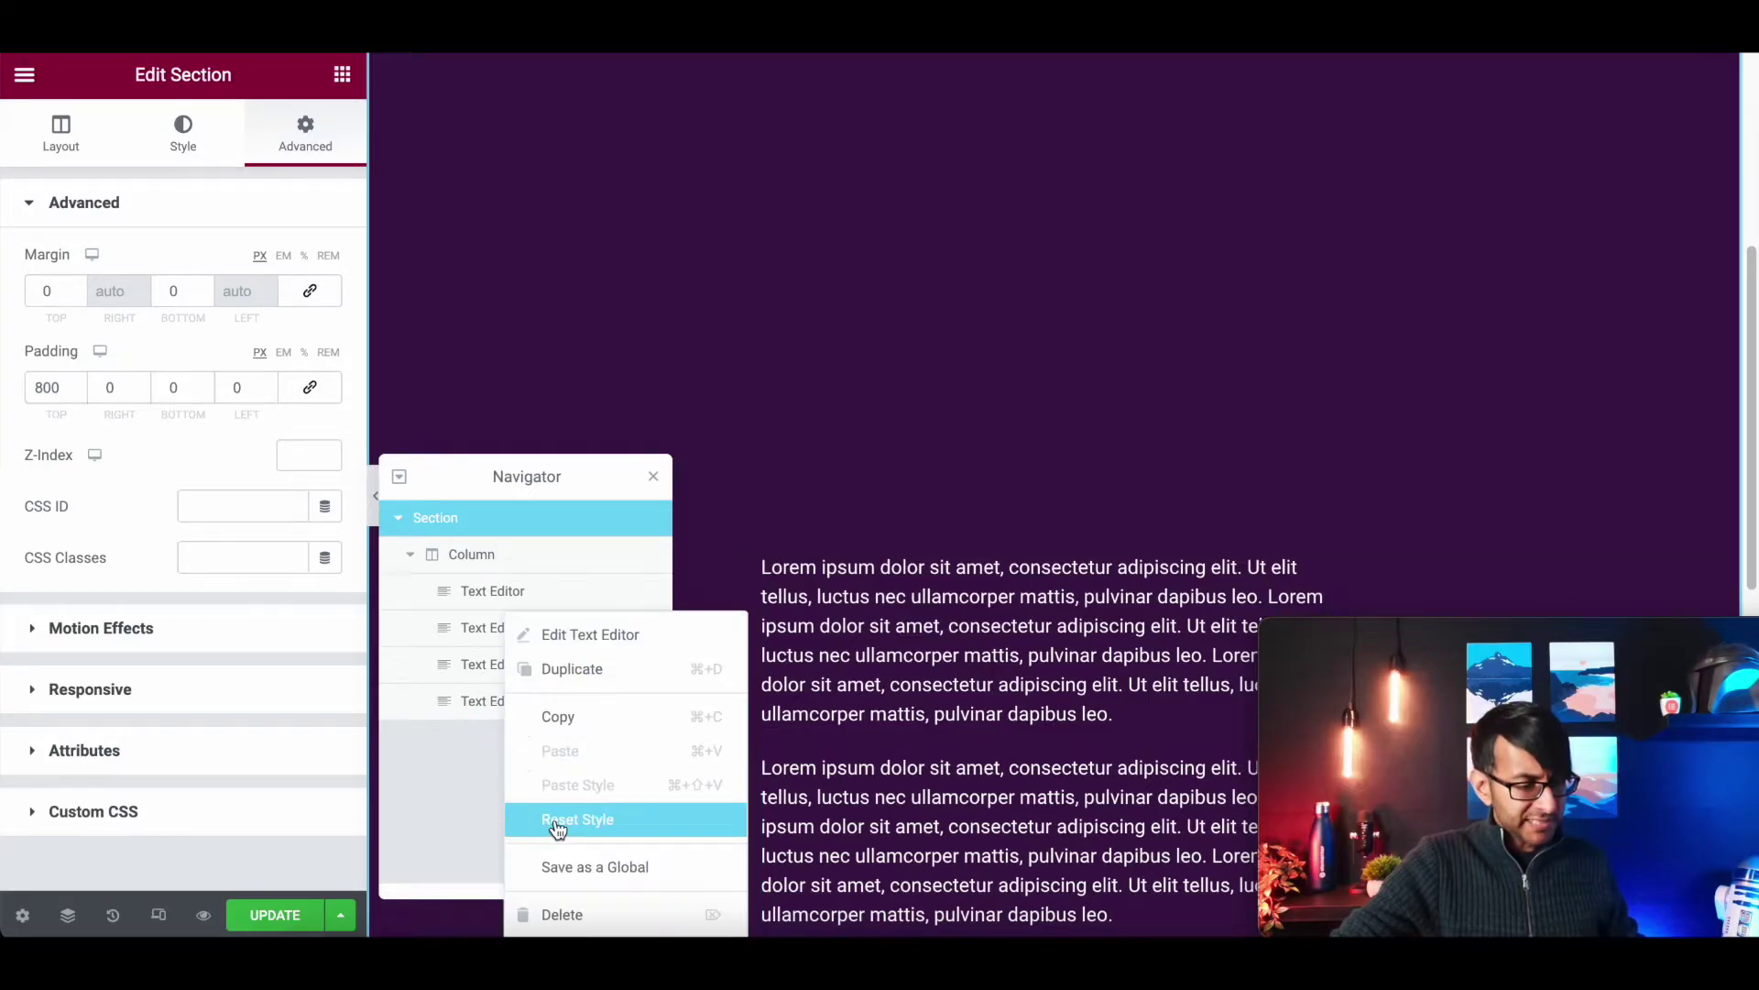
left_click(555, 911)
right_click(519, 676)
left_click(617, 911)
right_click(524, 623)
left_click(651, 902)
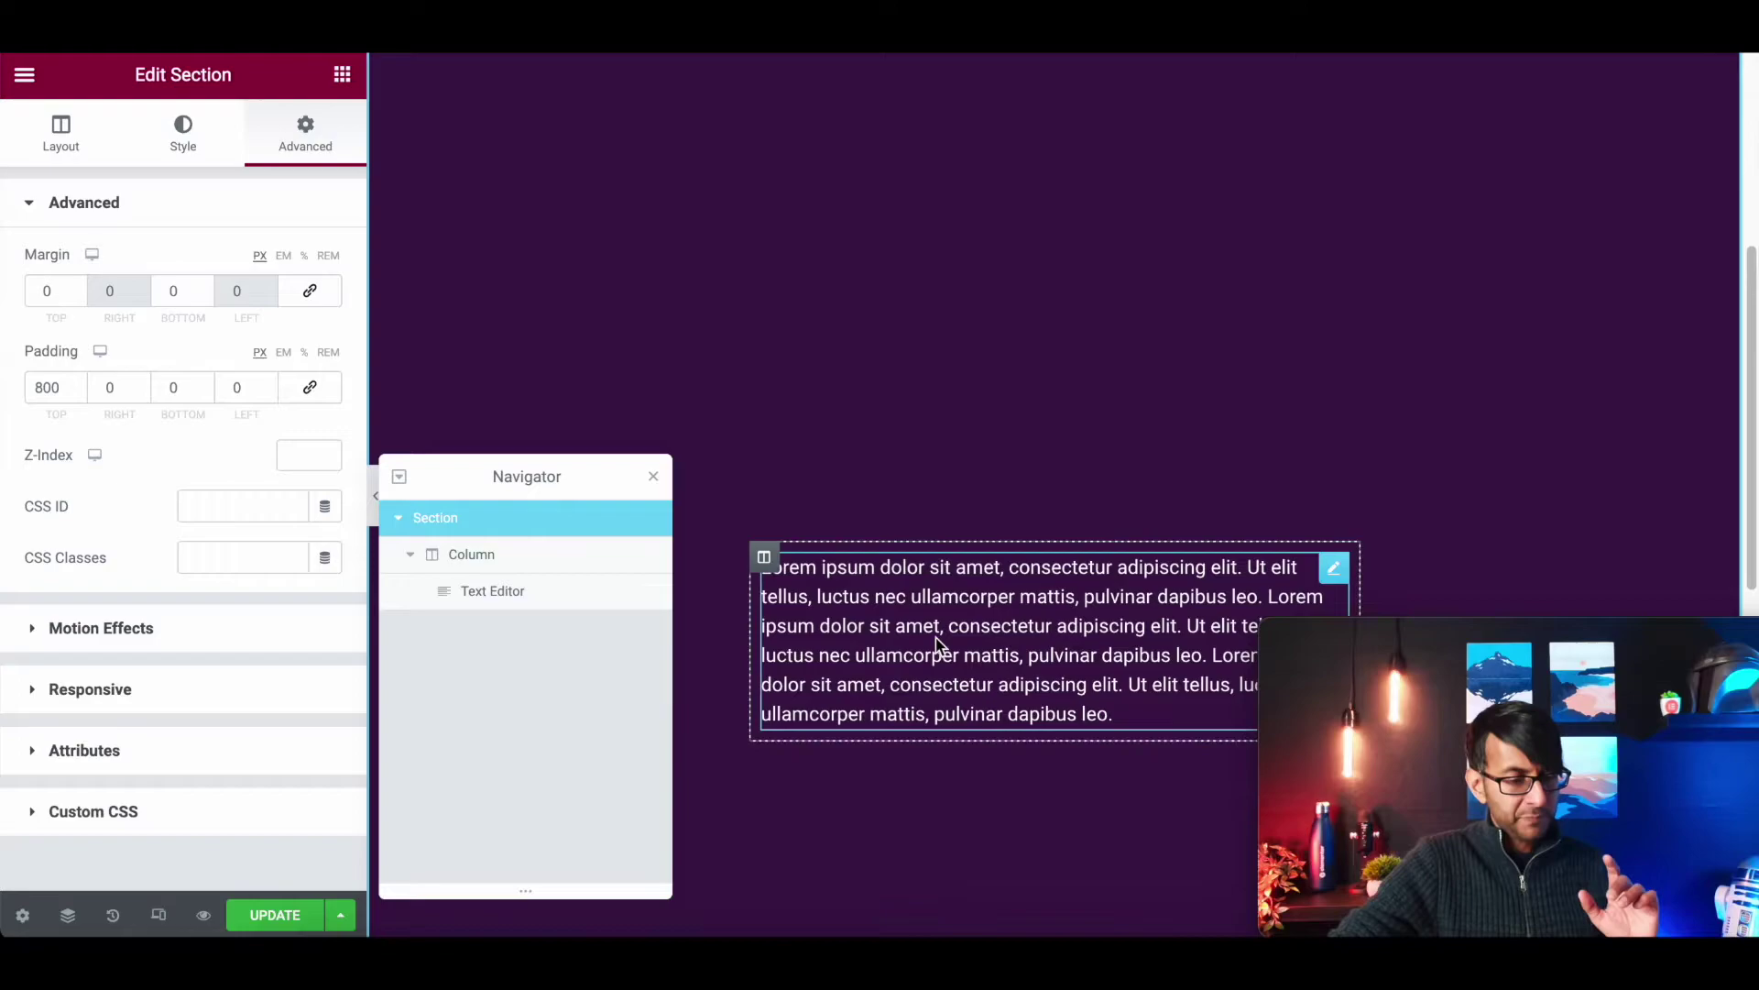
left_click(888, 559)
left_click(321, 135)
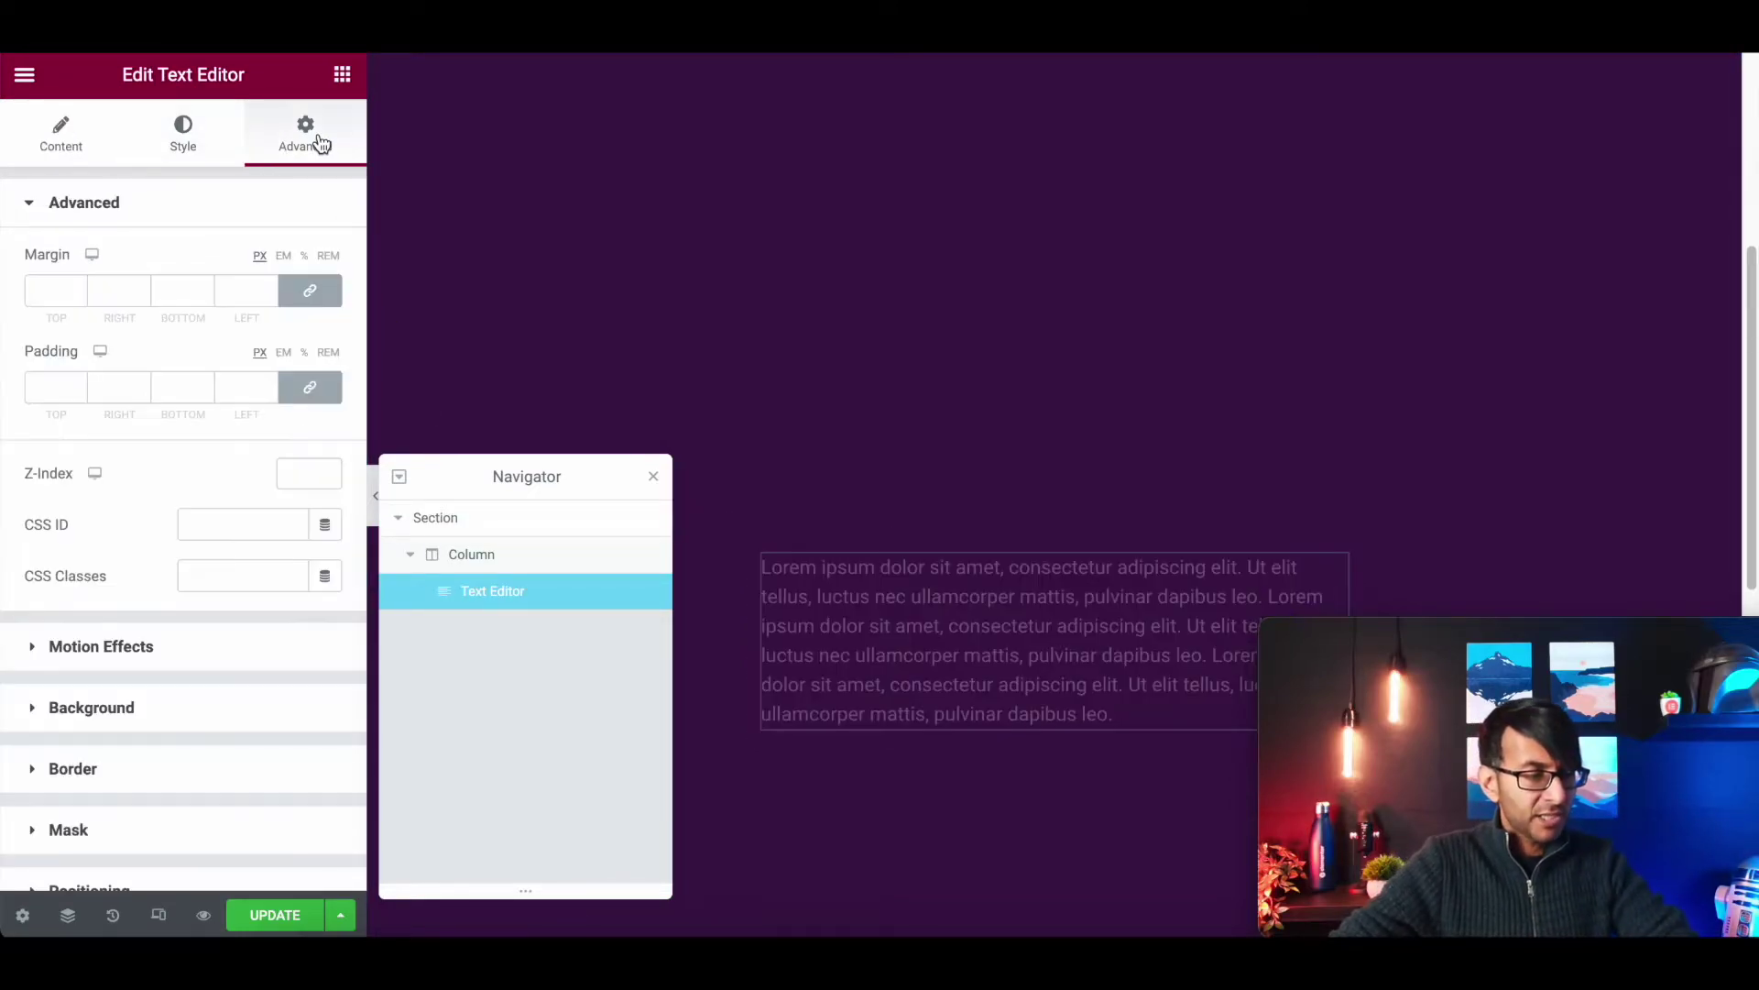
Step: Turn on Scrolling Effects and set the Blur direction to Fade In Out
left_click(189, 644)
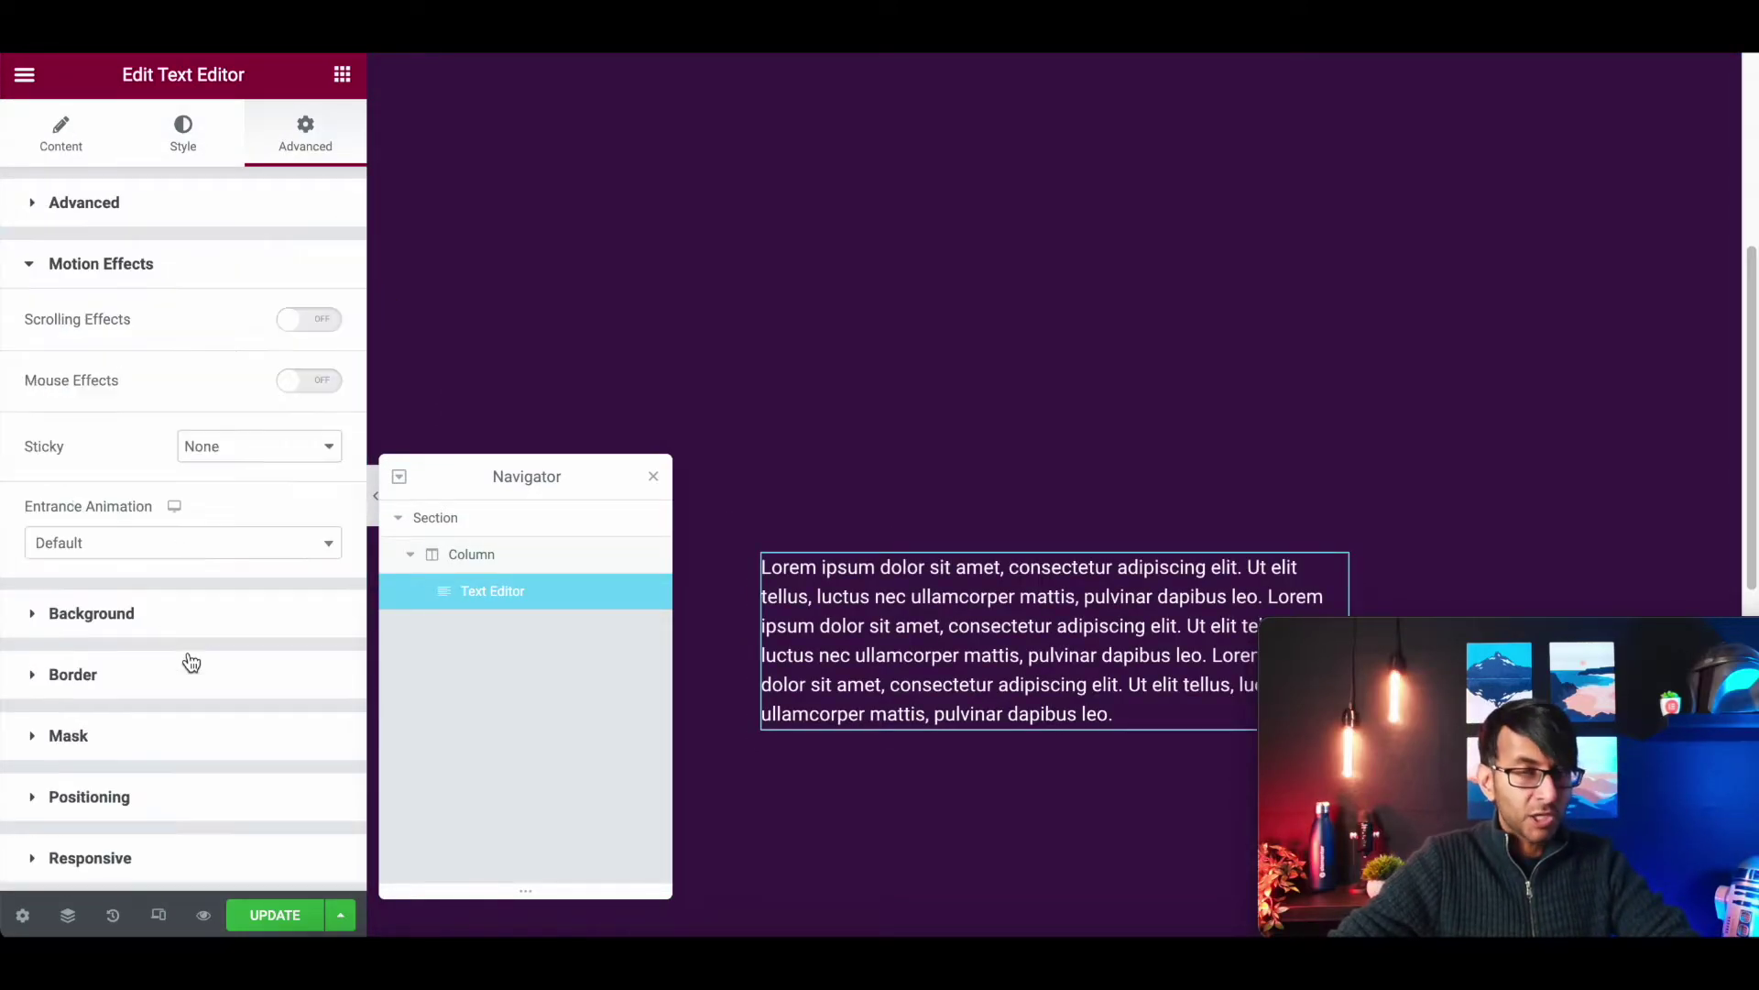
left_click(330, 332)
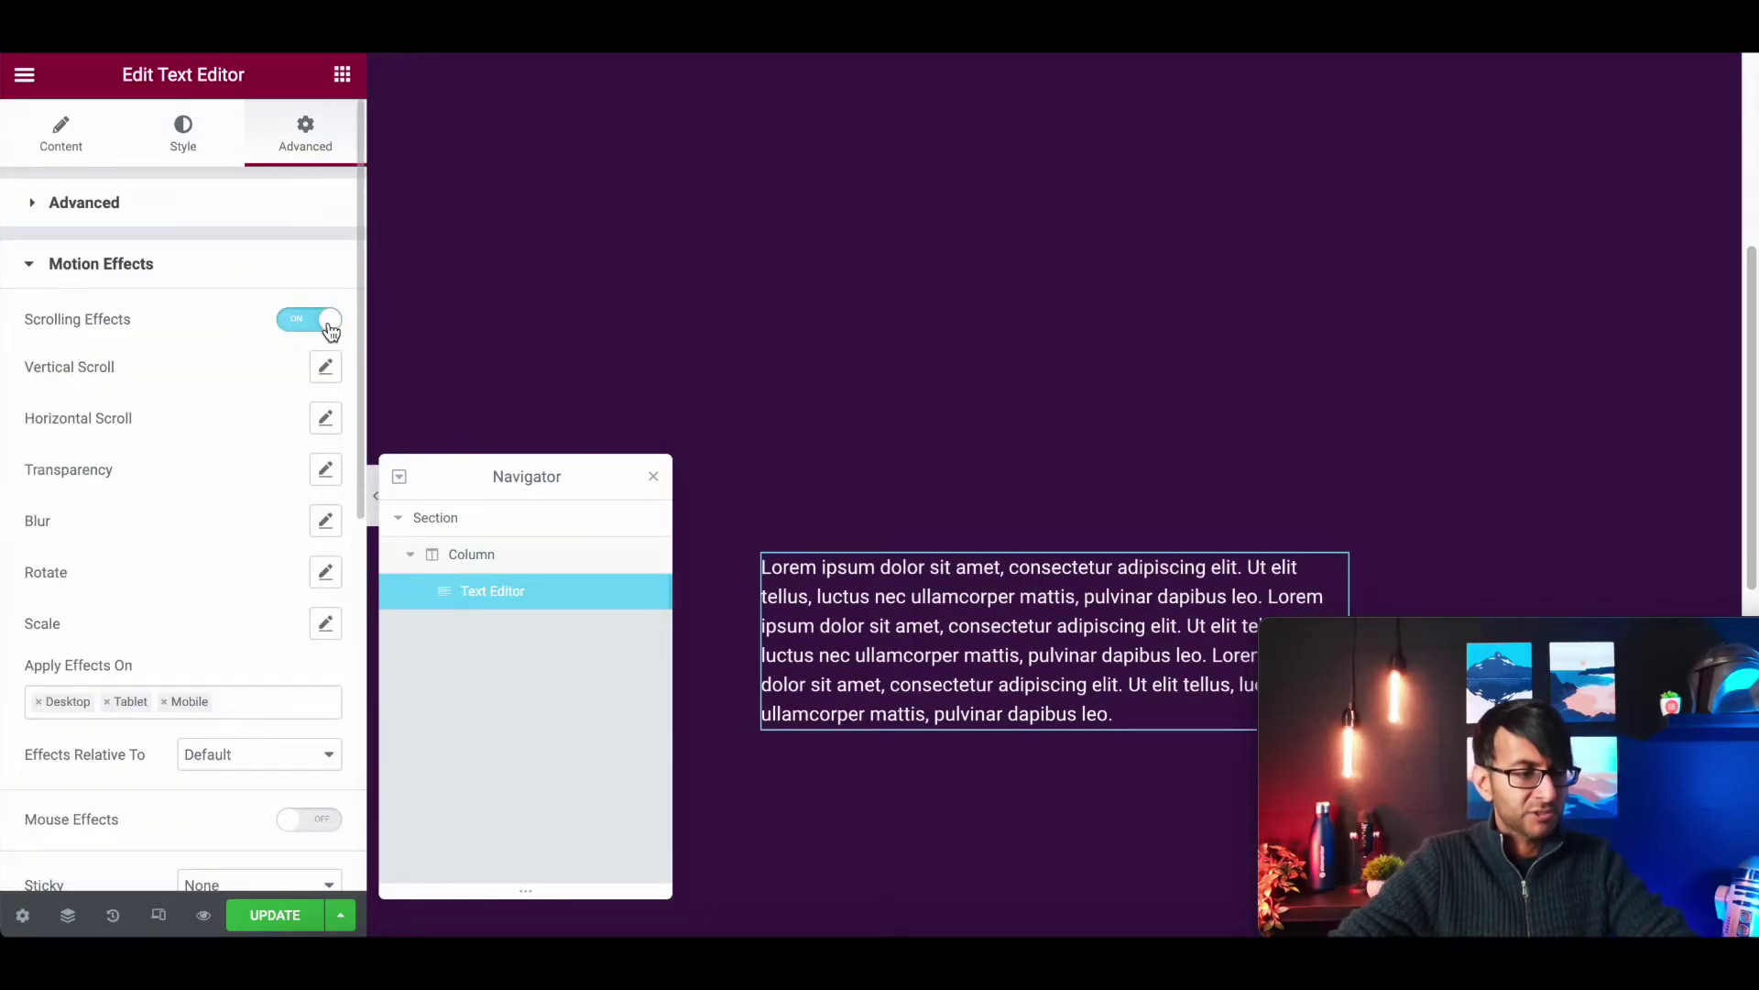
left_click(326, 523)
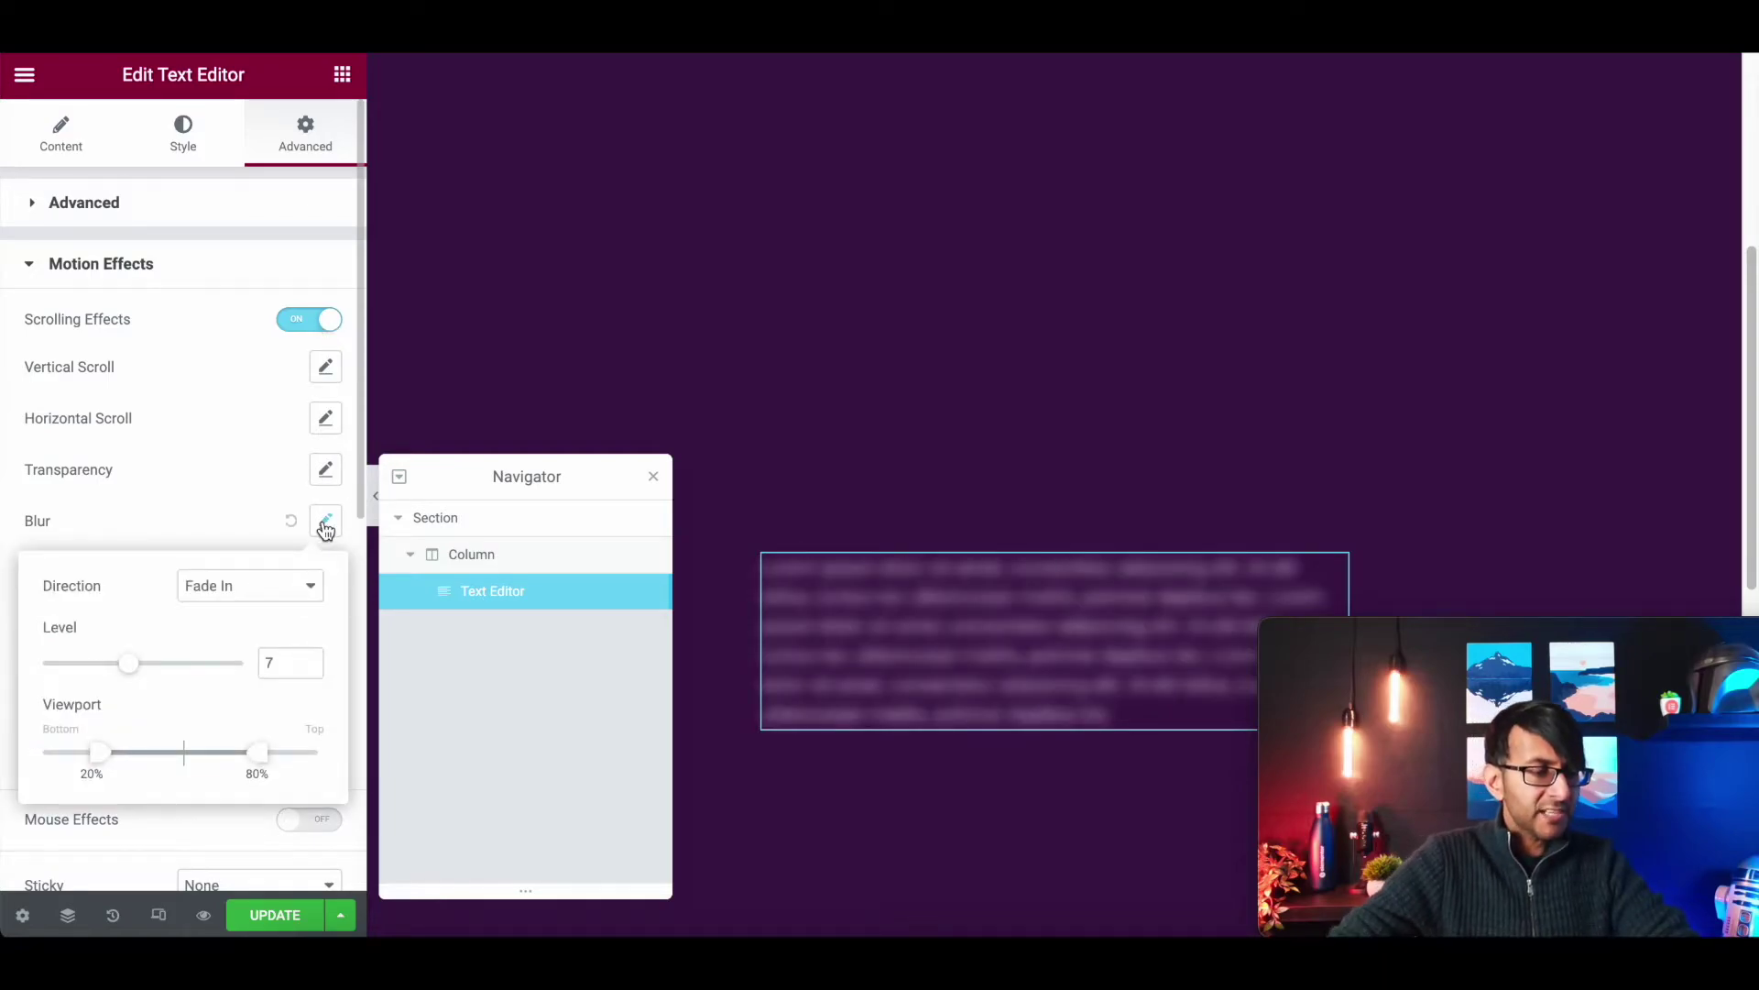
left_click(243, 591)
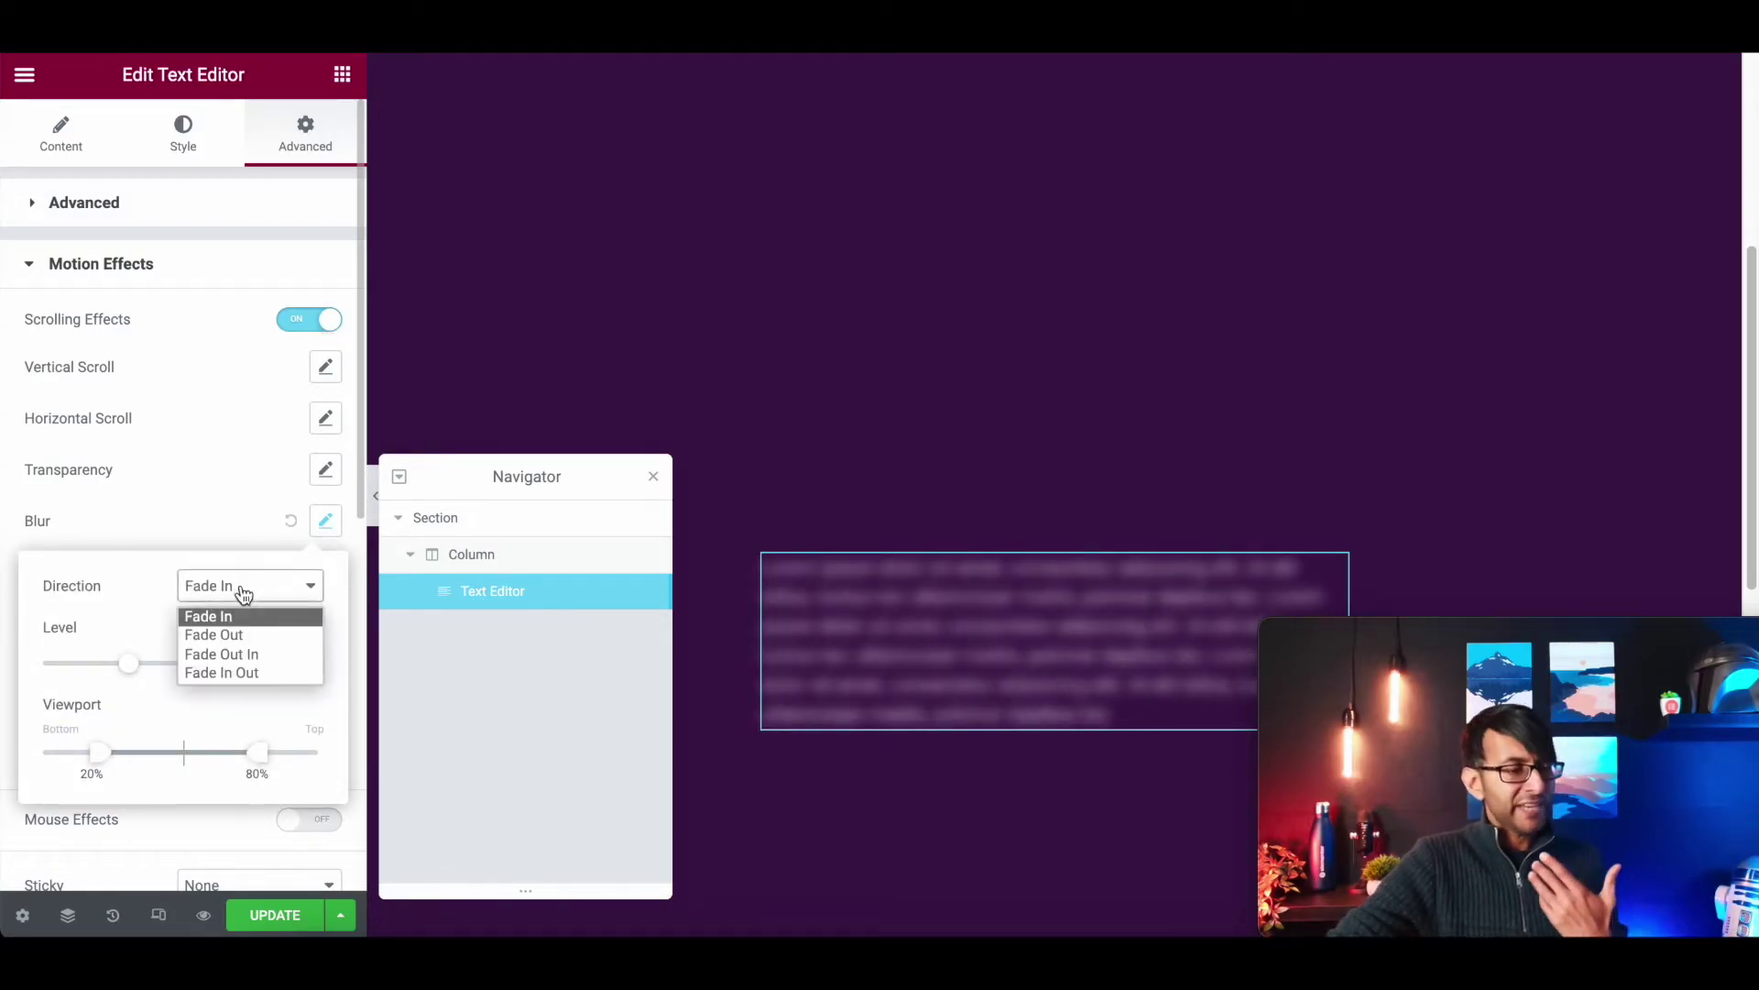
left_click(262, 668)
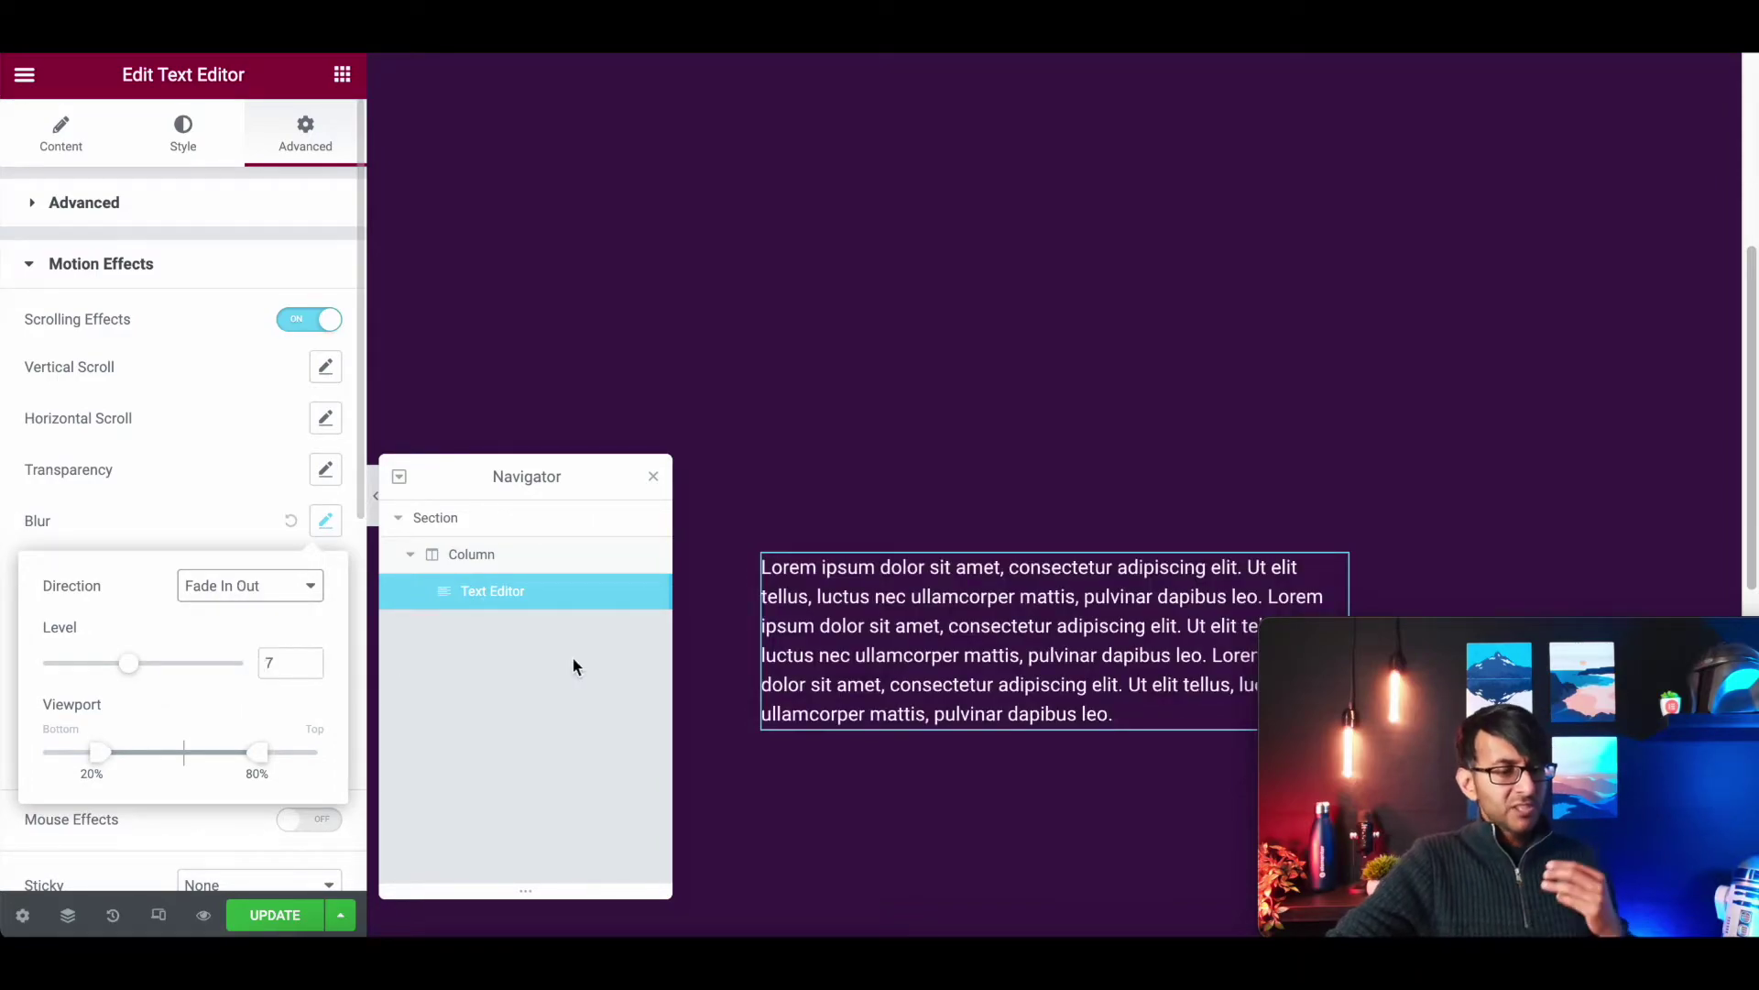
left_click_drag(1752, 365, 1752, 278)
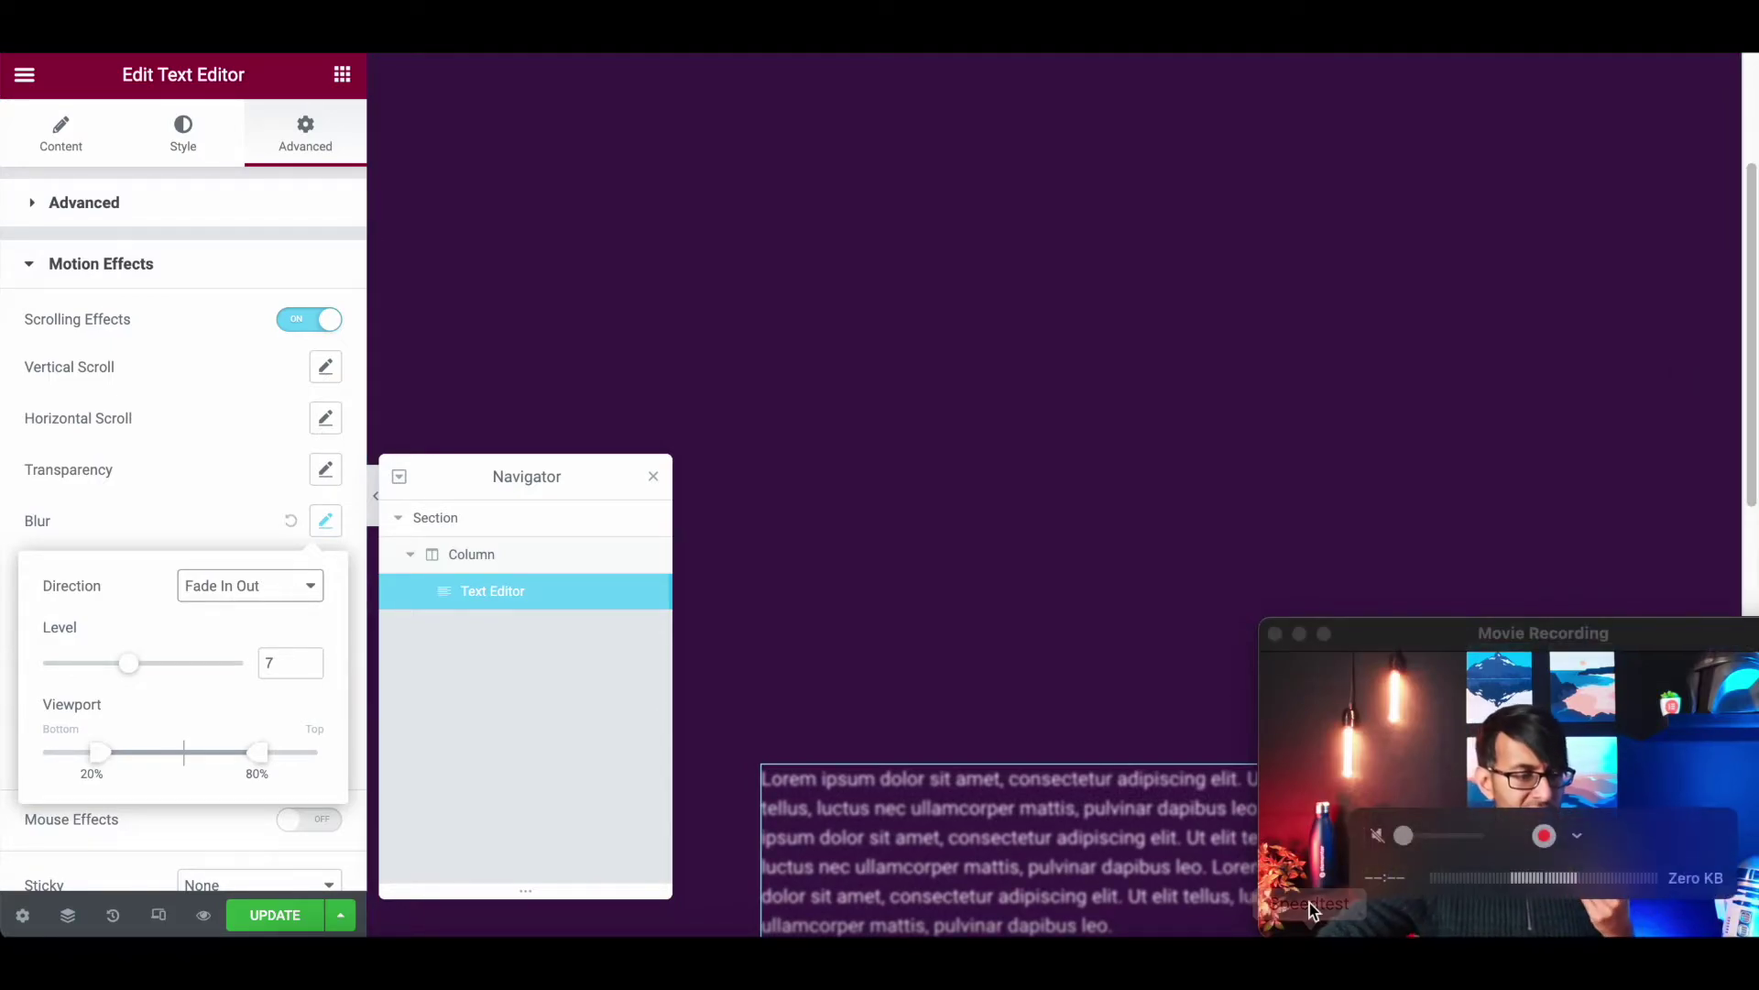
Step: Narrow the Blur viewport from 20%–80% to 30%–70%, scrolling the preview to test
left_click_drag(1752, 357, 1750, 628)
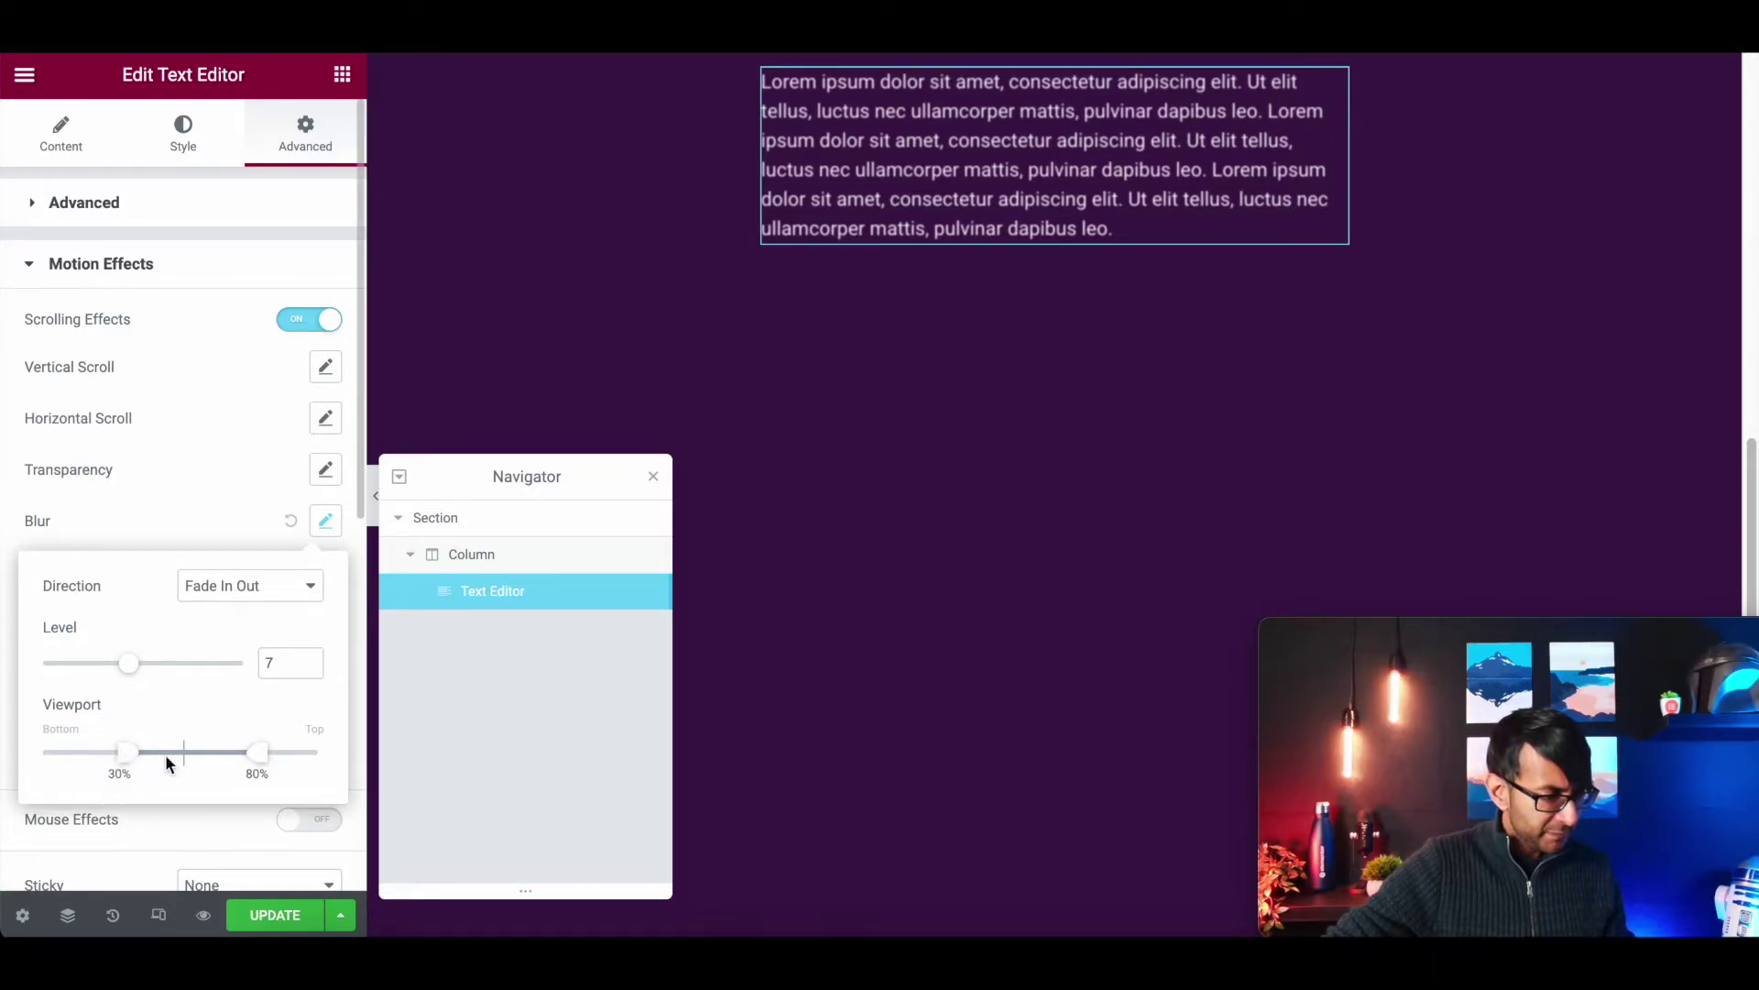
left_click_drag(259, 759, 250, 758)
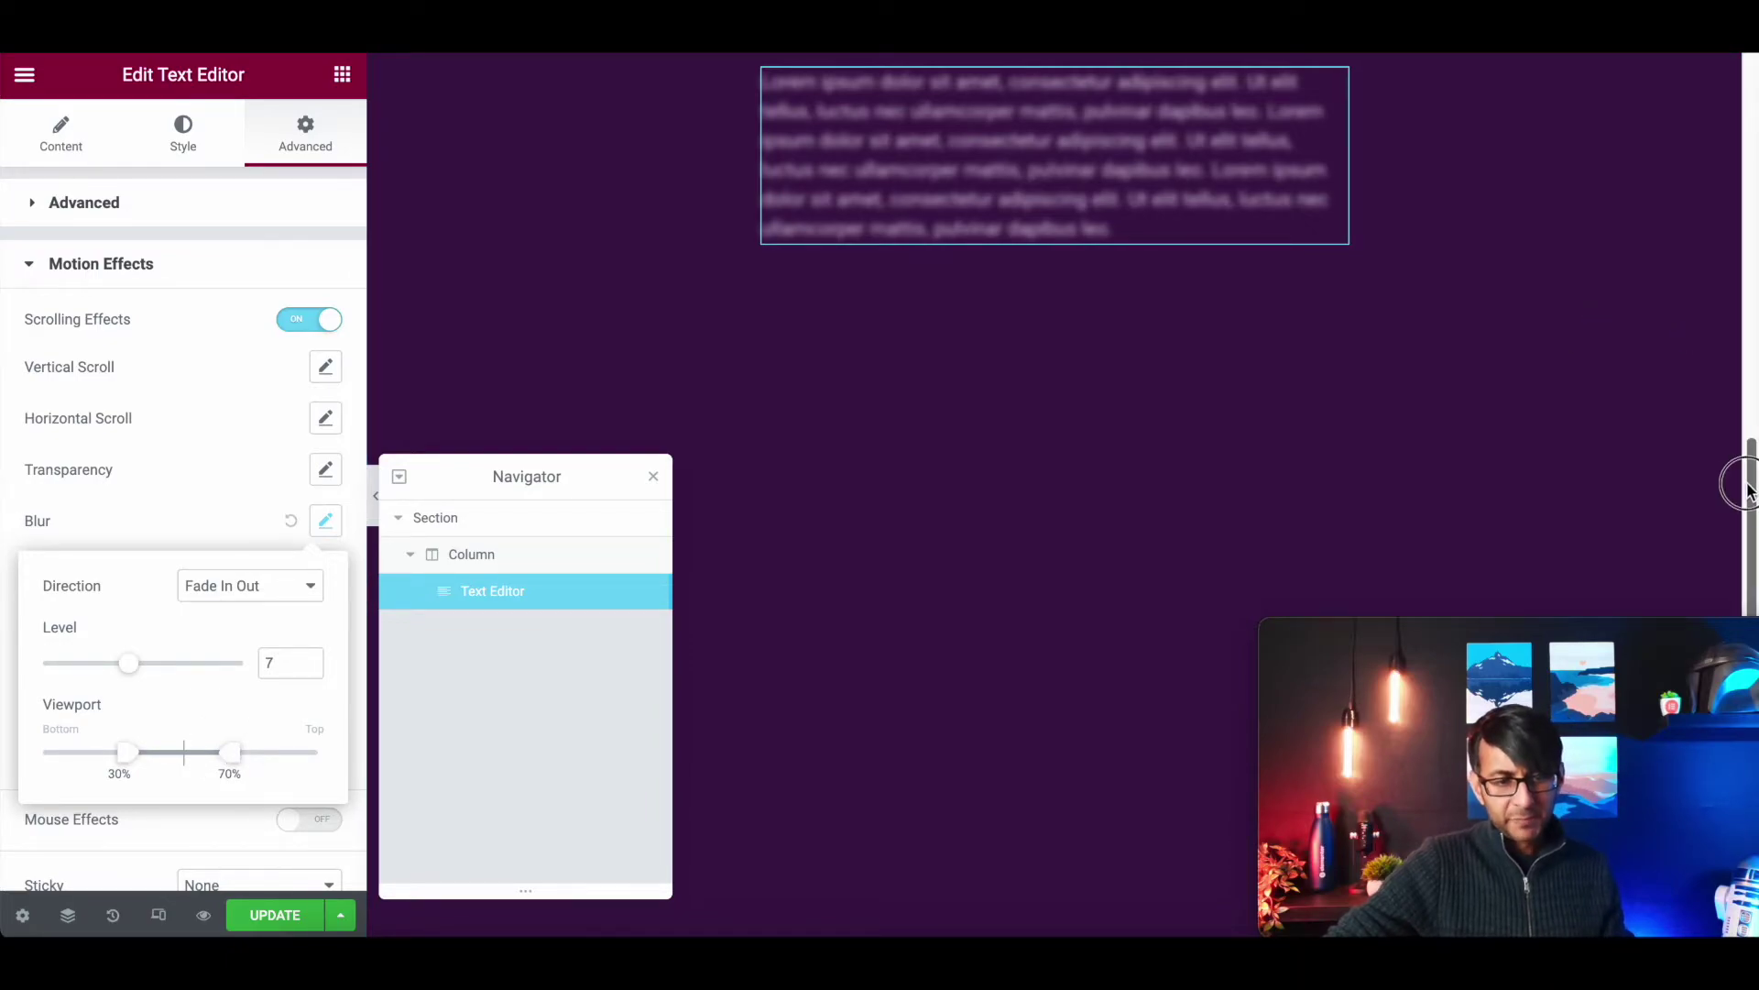
left_click_drag(1746, 481, 1745, 57)
left_click_drag(1747, 131, 1745, 473)
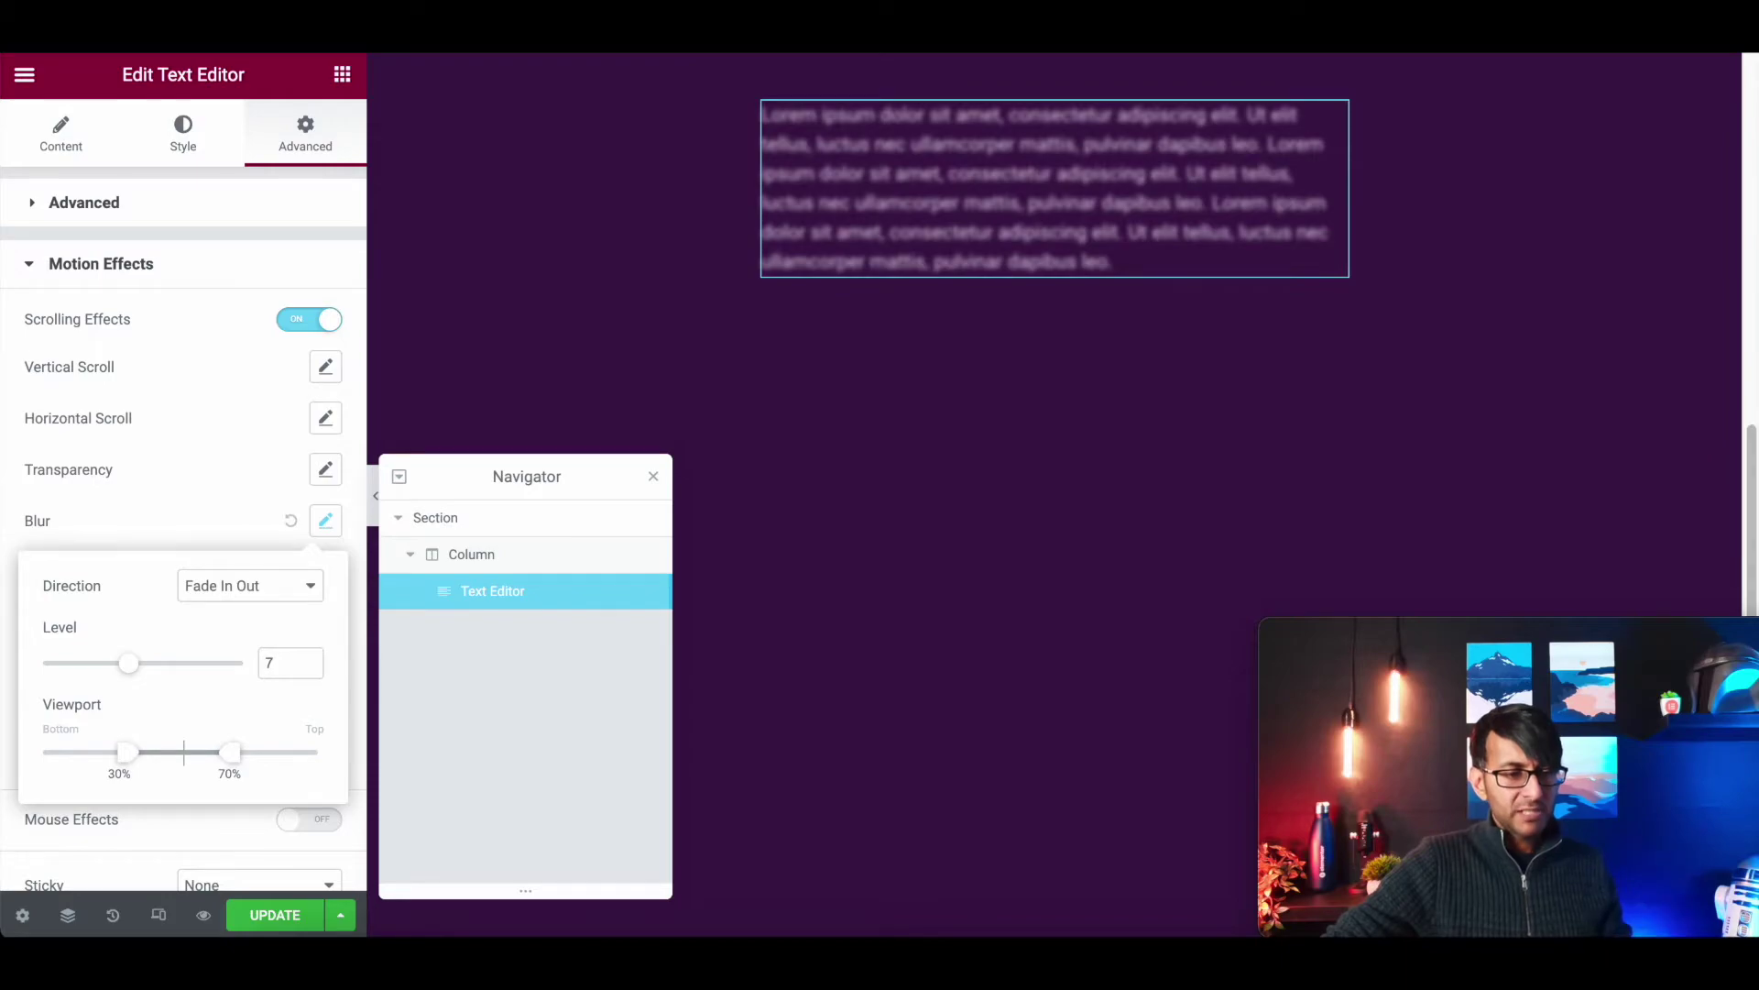
right_click(967, 237)
left_click(1082, 294)
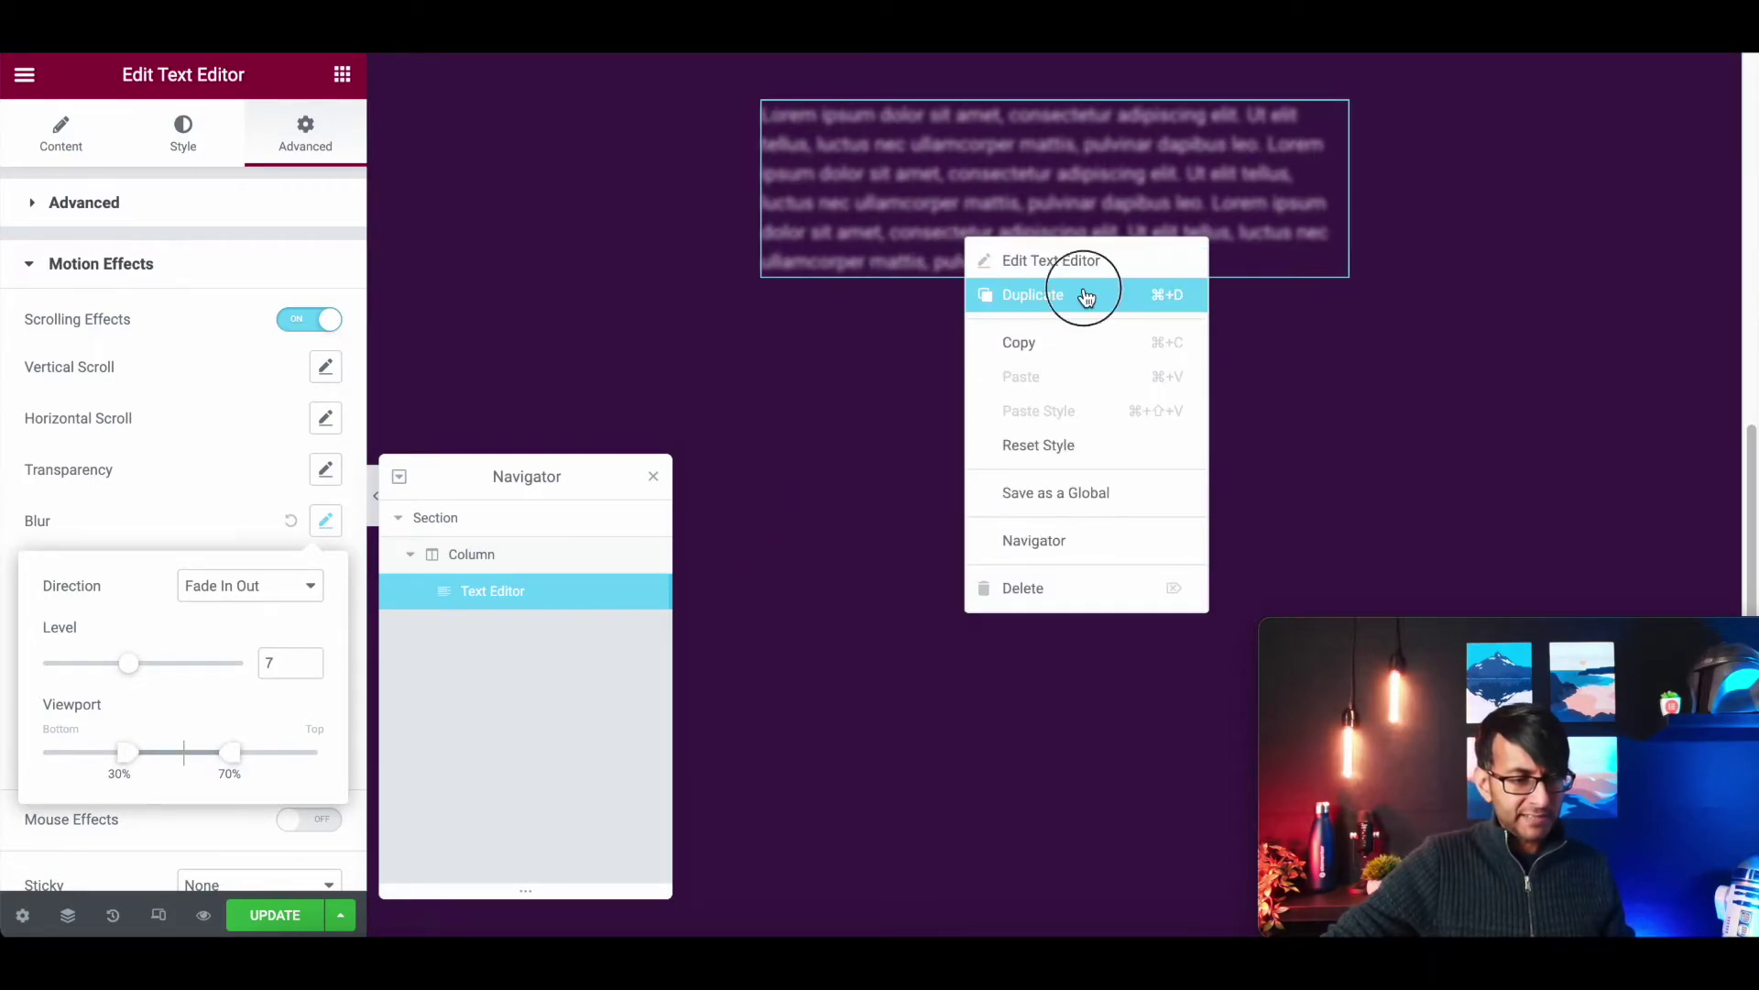
right_click(964, 445)
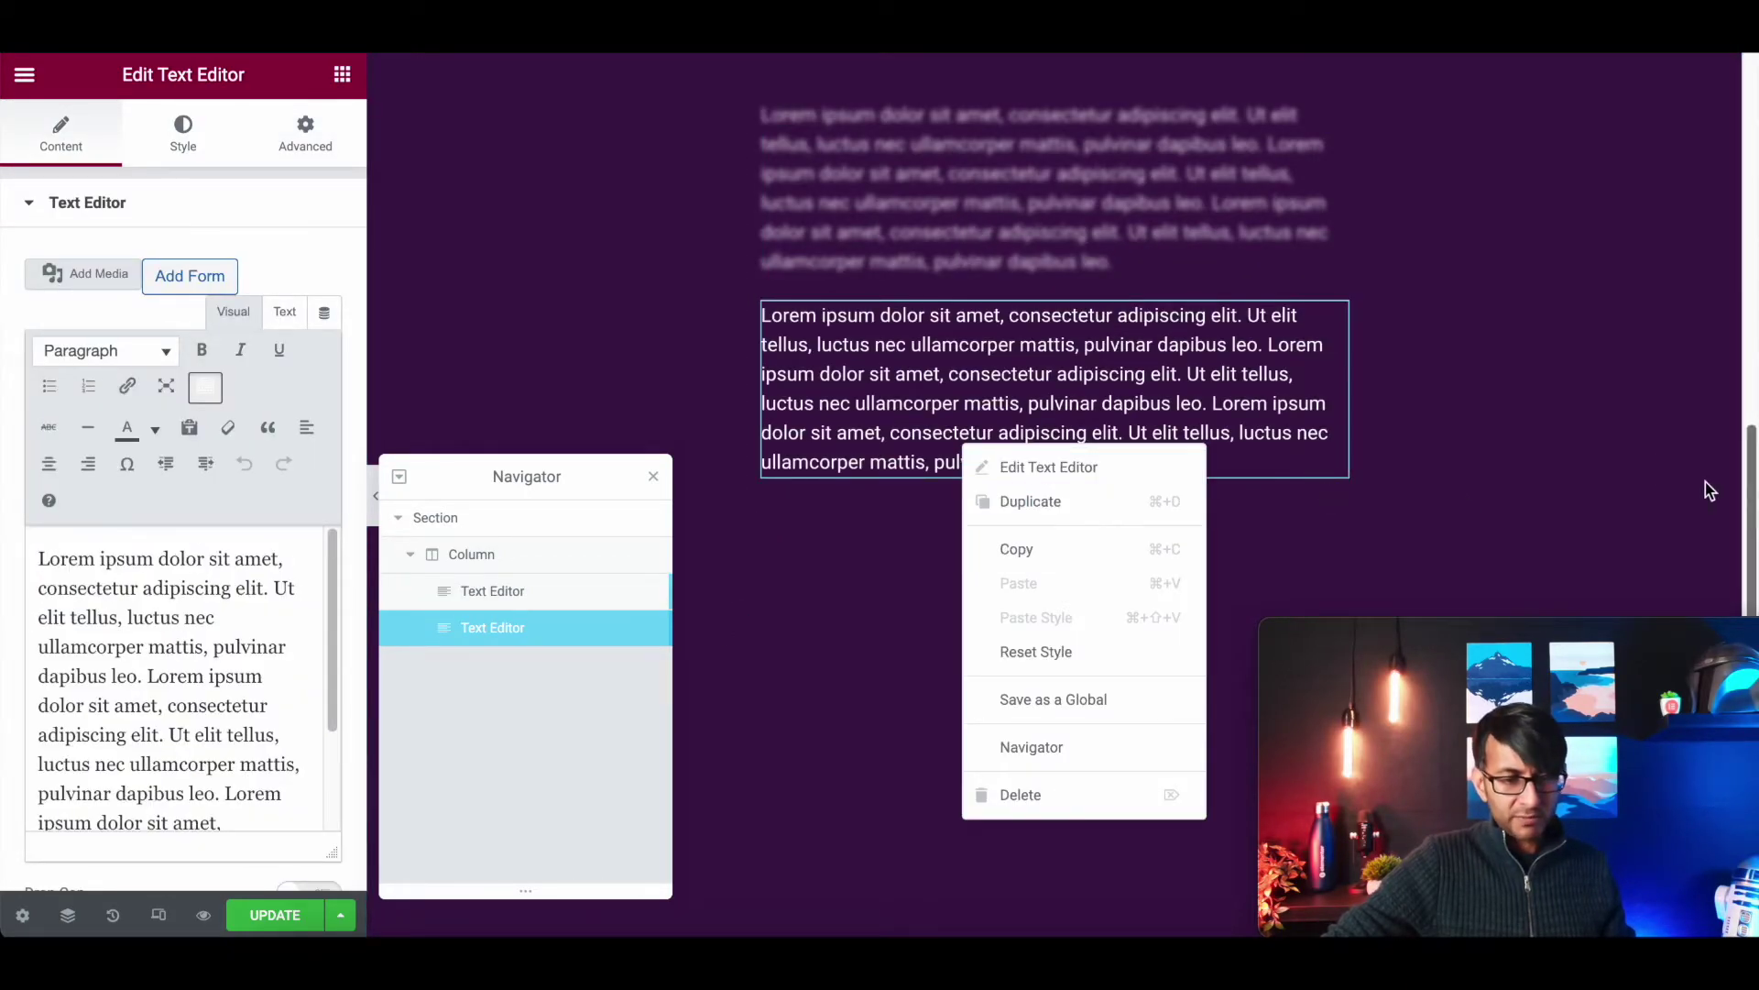
left_click(1074, 550)
left_click_drag(1750, 476, 1744, 365)
right_click(998, 644)
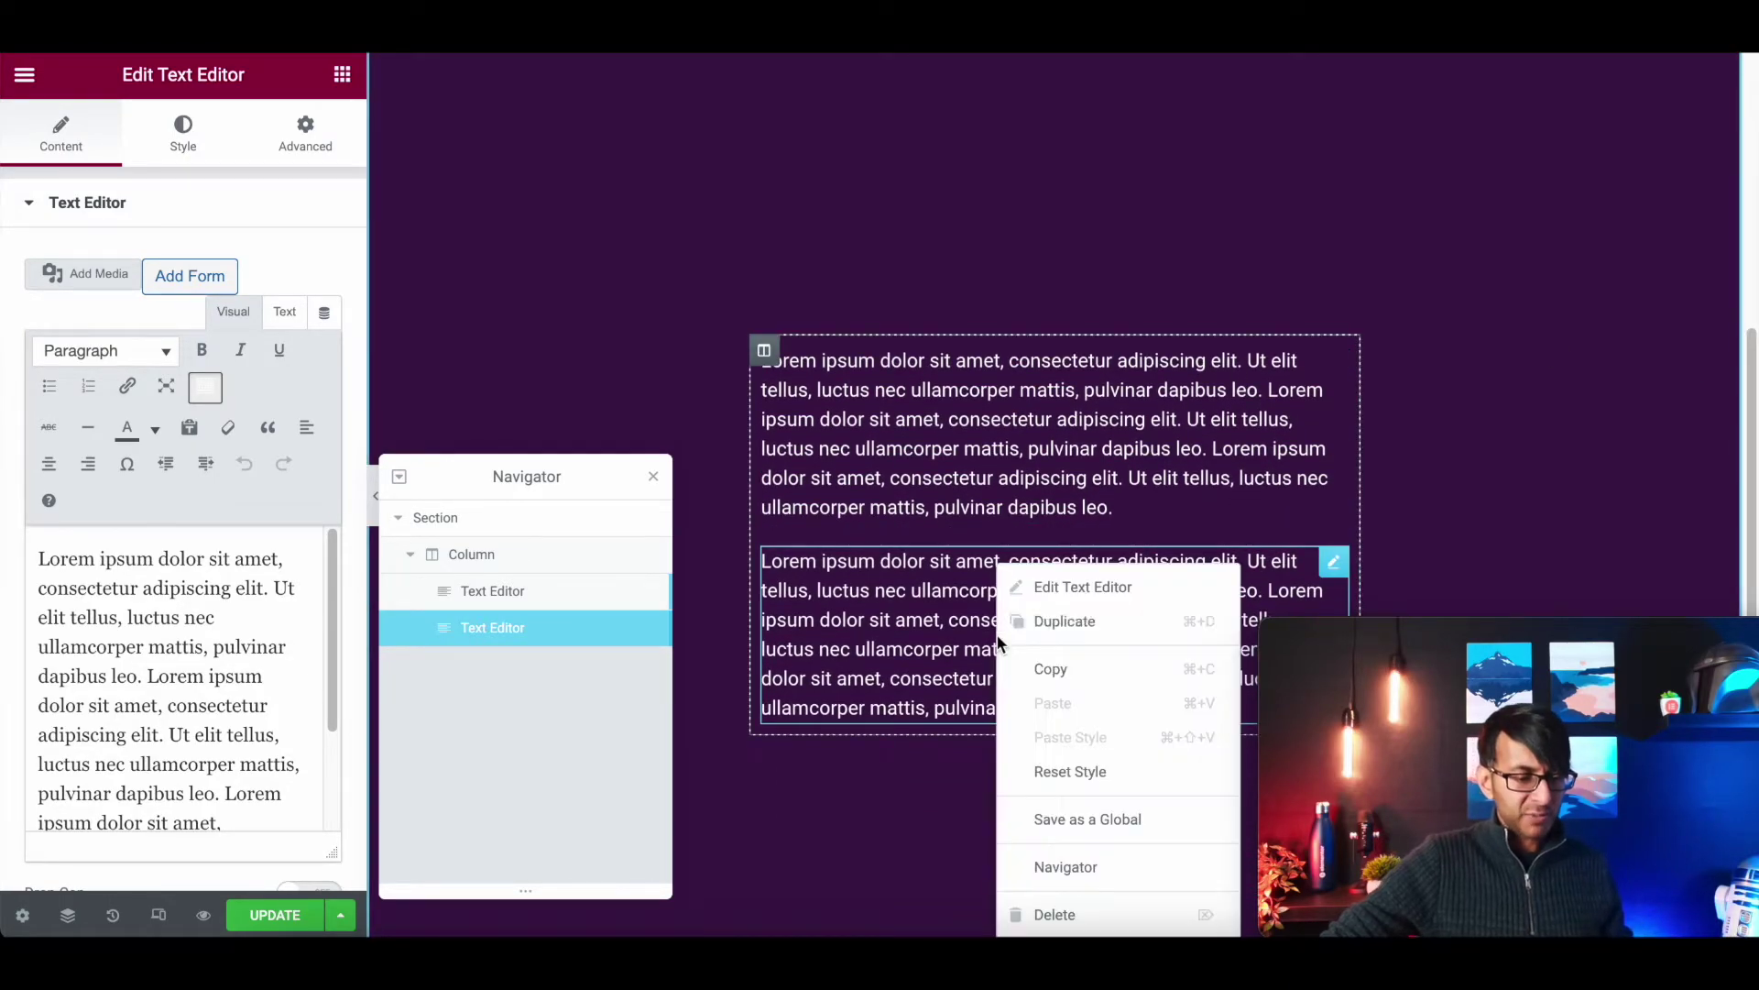
left_click(1053, 914)
left_click(1031, 488)
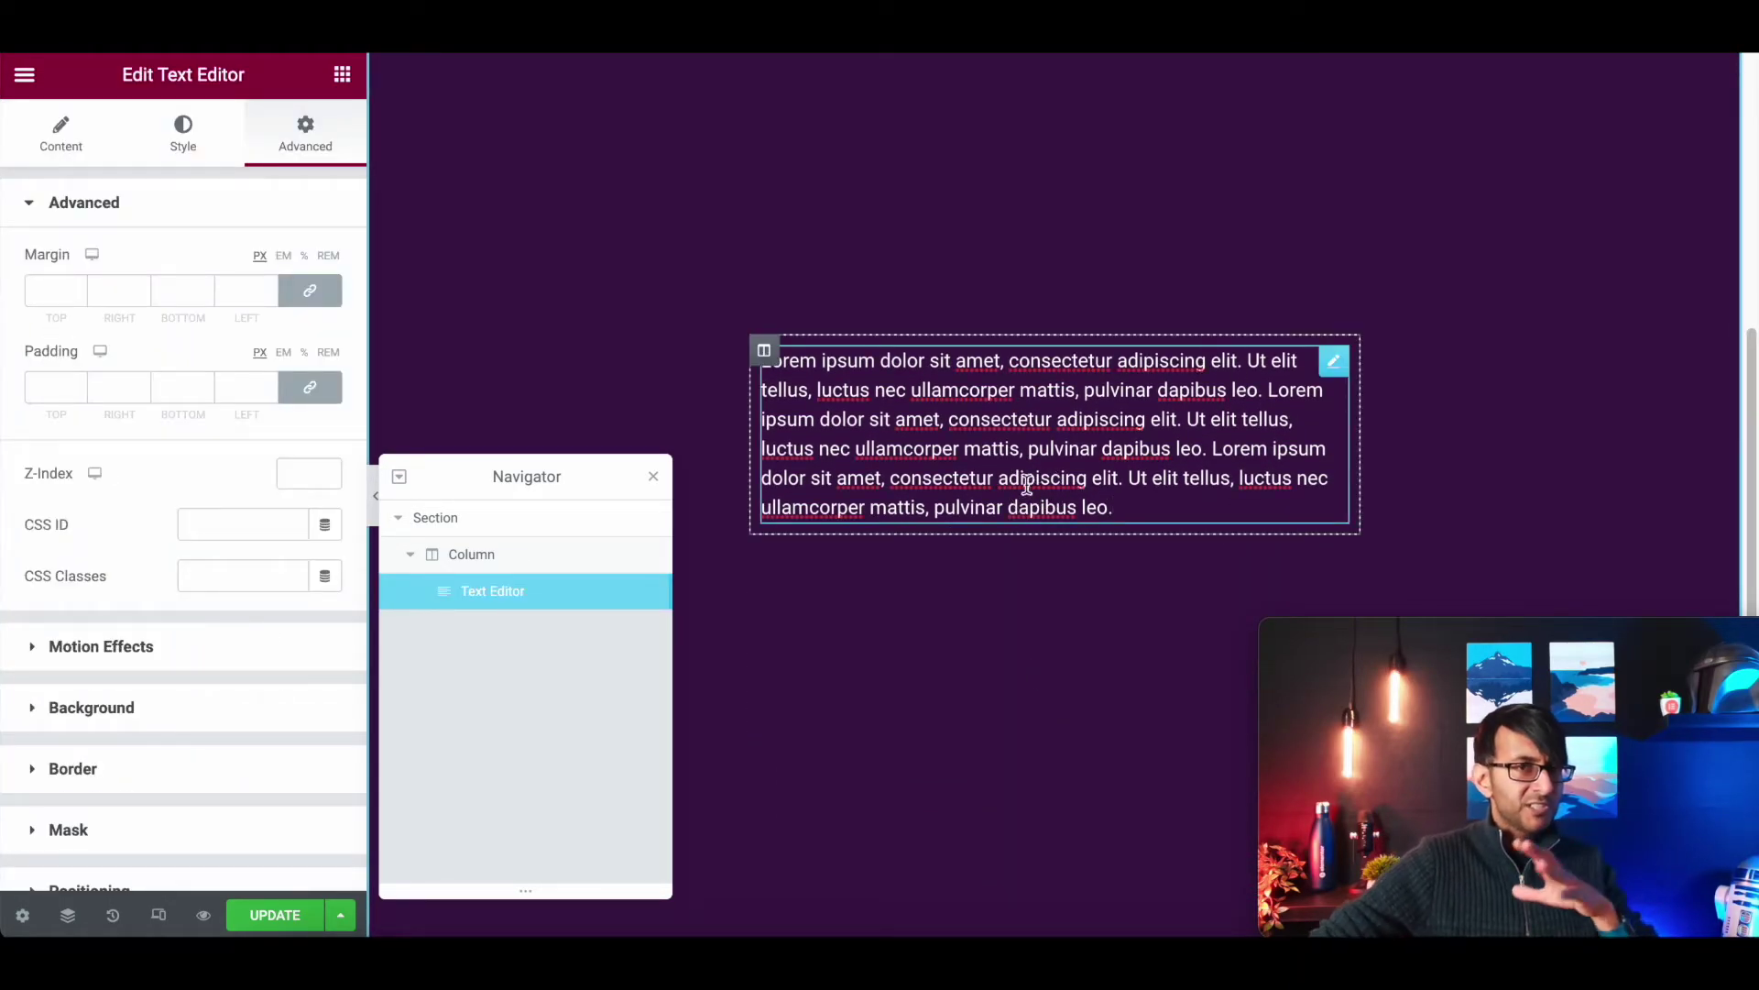
left_click(227, 648)
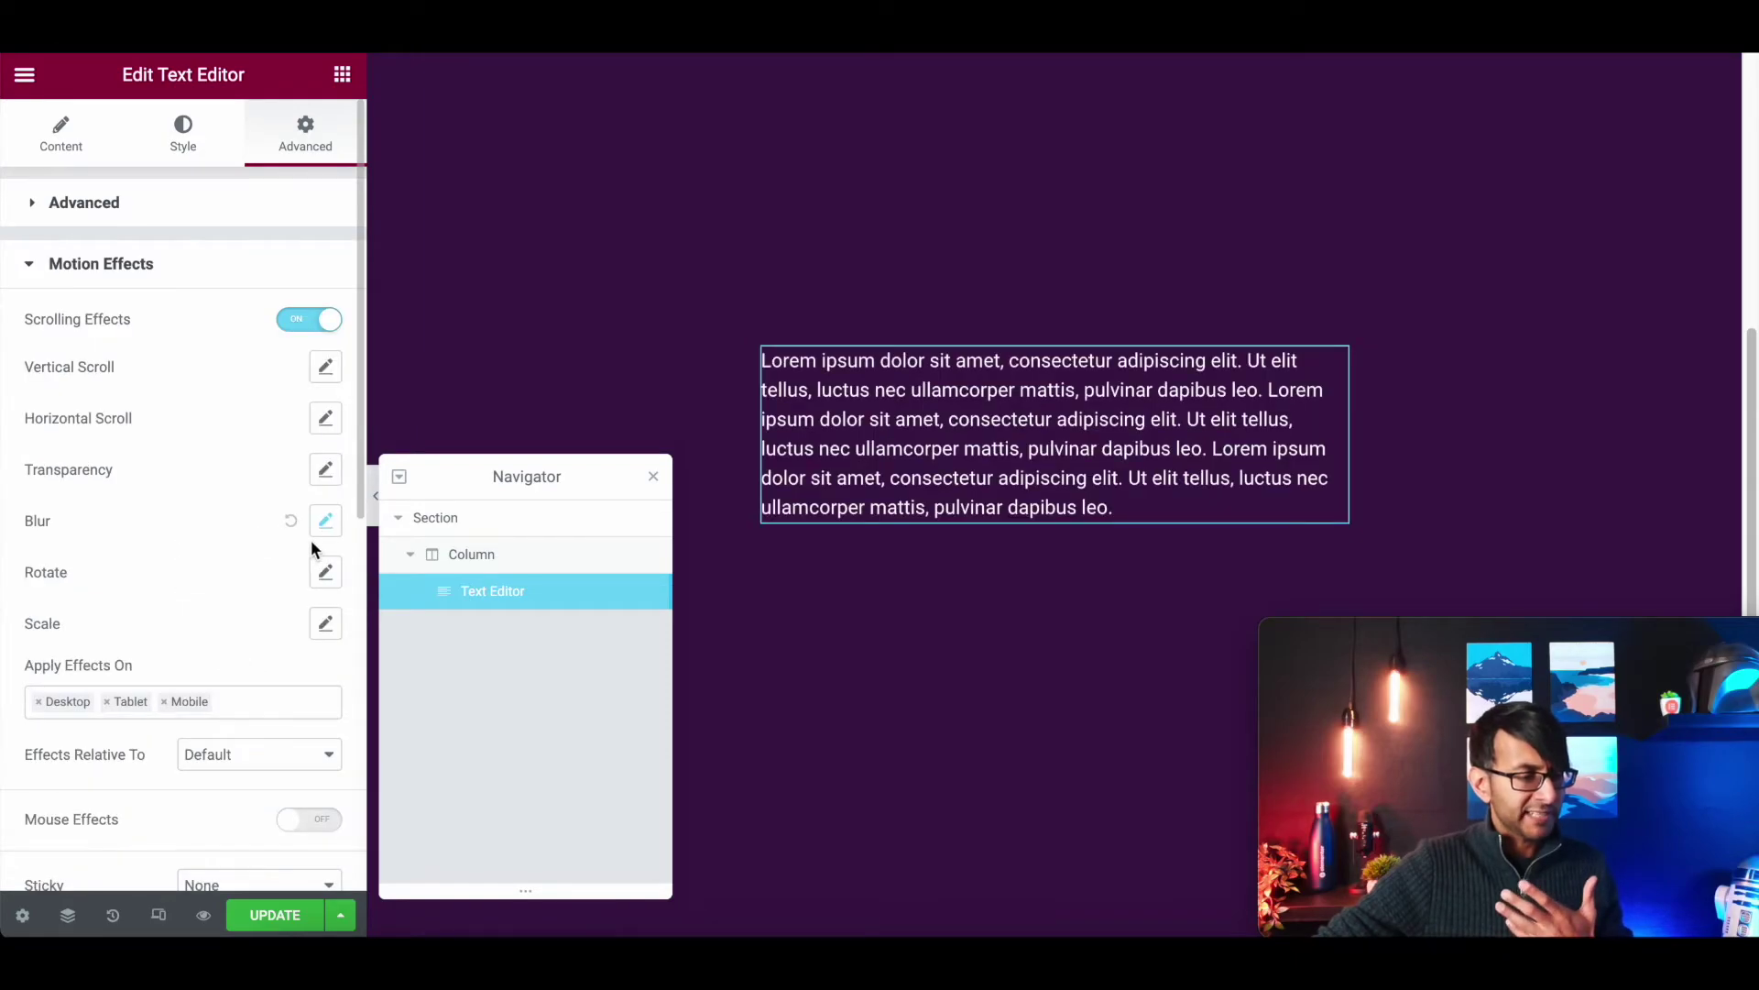
Step: Set the Blur Level to 3 and scroll the preview to check it
left_click(324, 523)
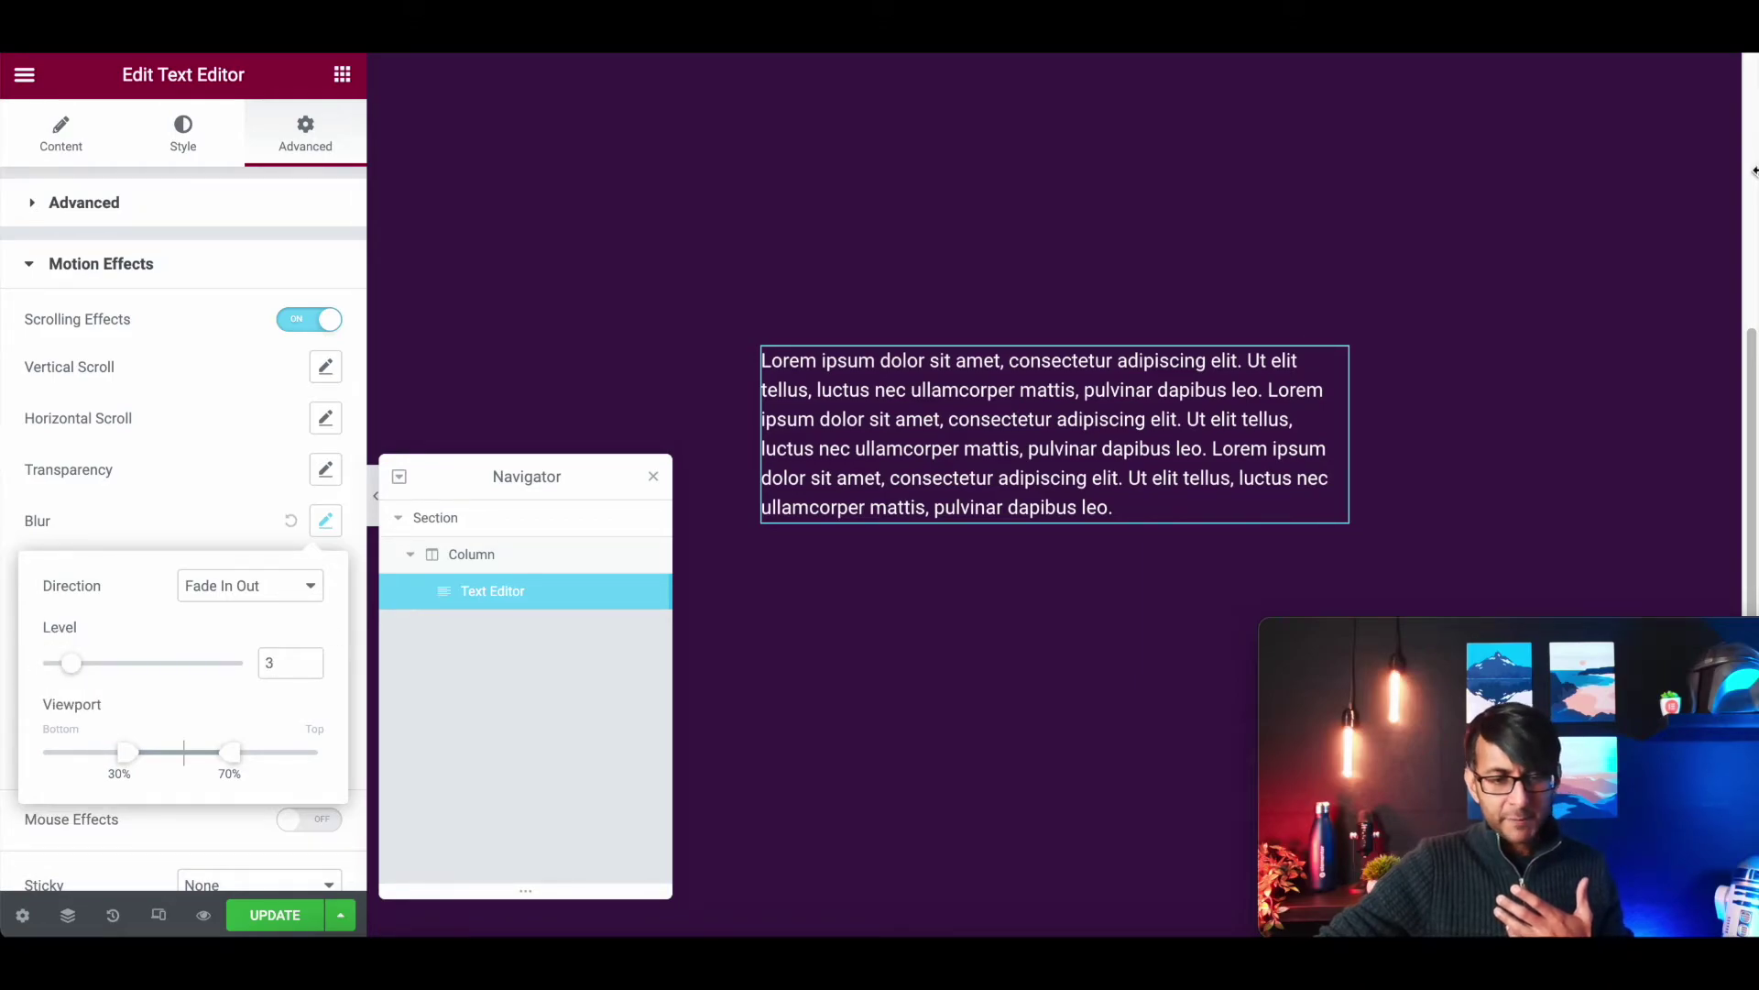
scroll(1750, 338, "up", 5)
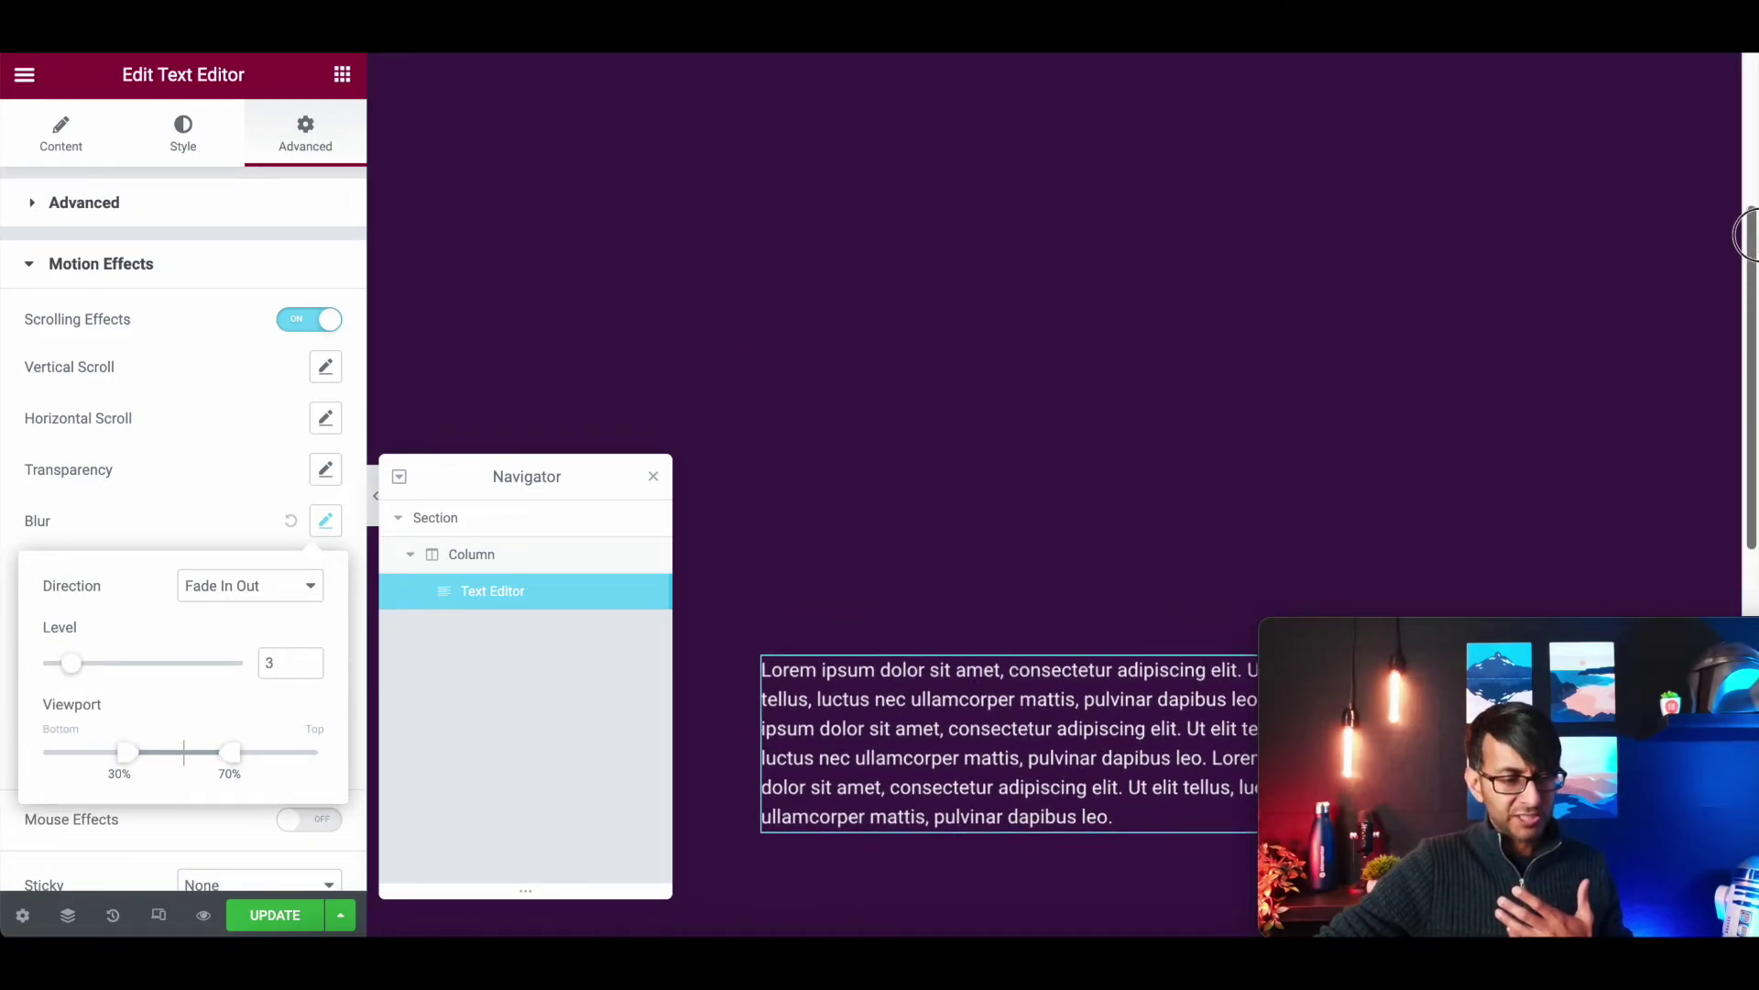
left_click_drag(1745, 209, 1746, 476)
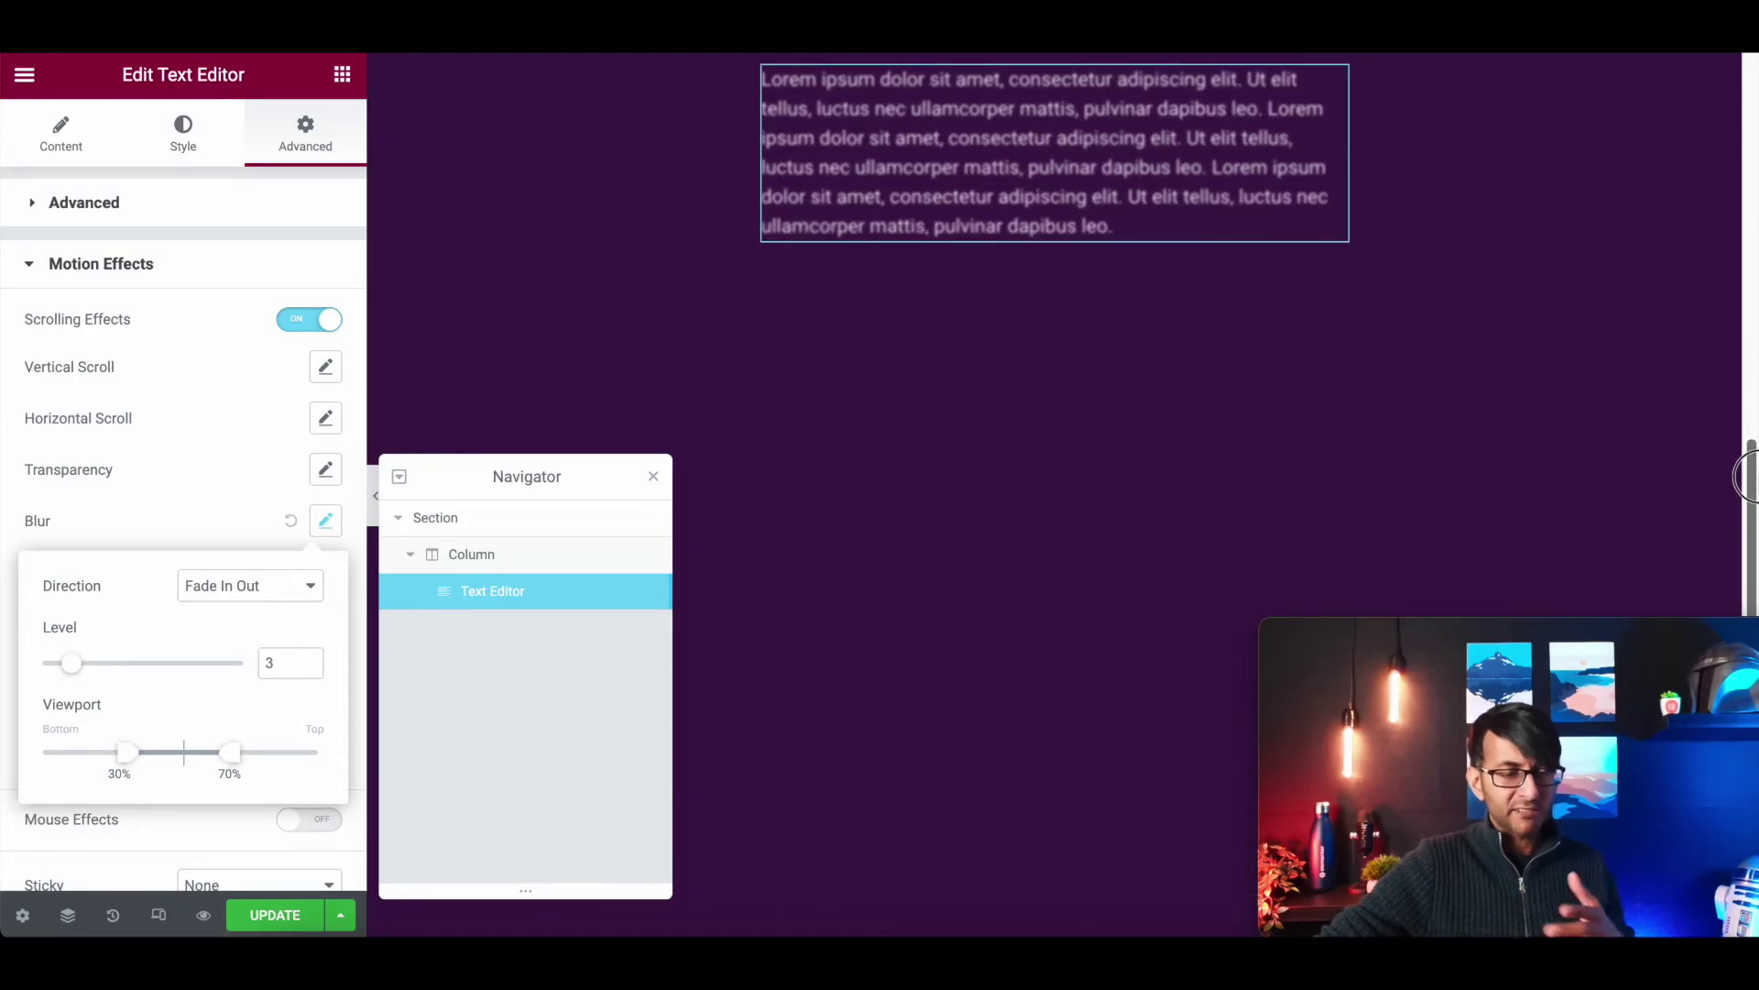
Step: Duplicate the blurred paragraph four times so five Text Editor widgets are stacked
right_click(1099, 152)
left_click(1190, 210)
right_click(965, 365)
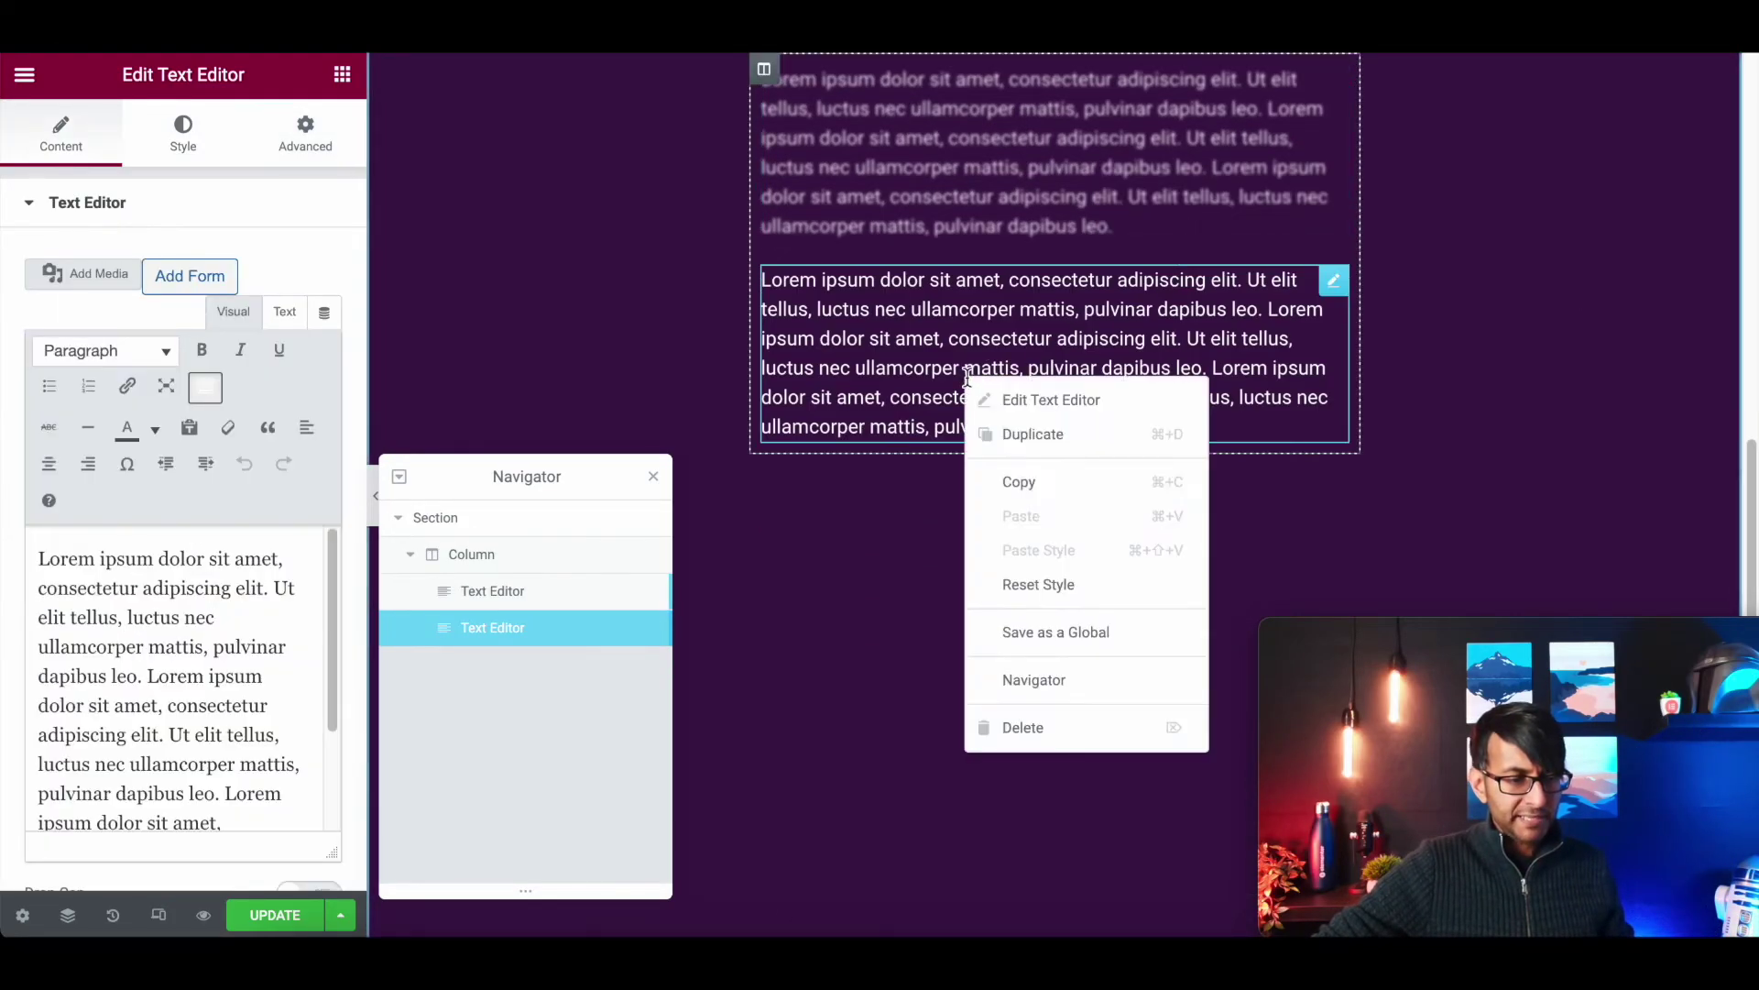
left_click(1087, 440)
right_click(939, 572)
left_click(1035, 623)
right_click(980, 775)
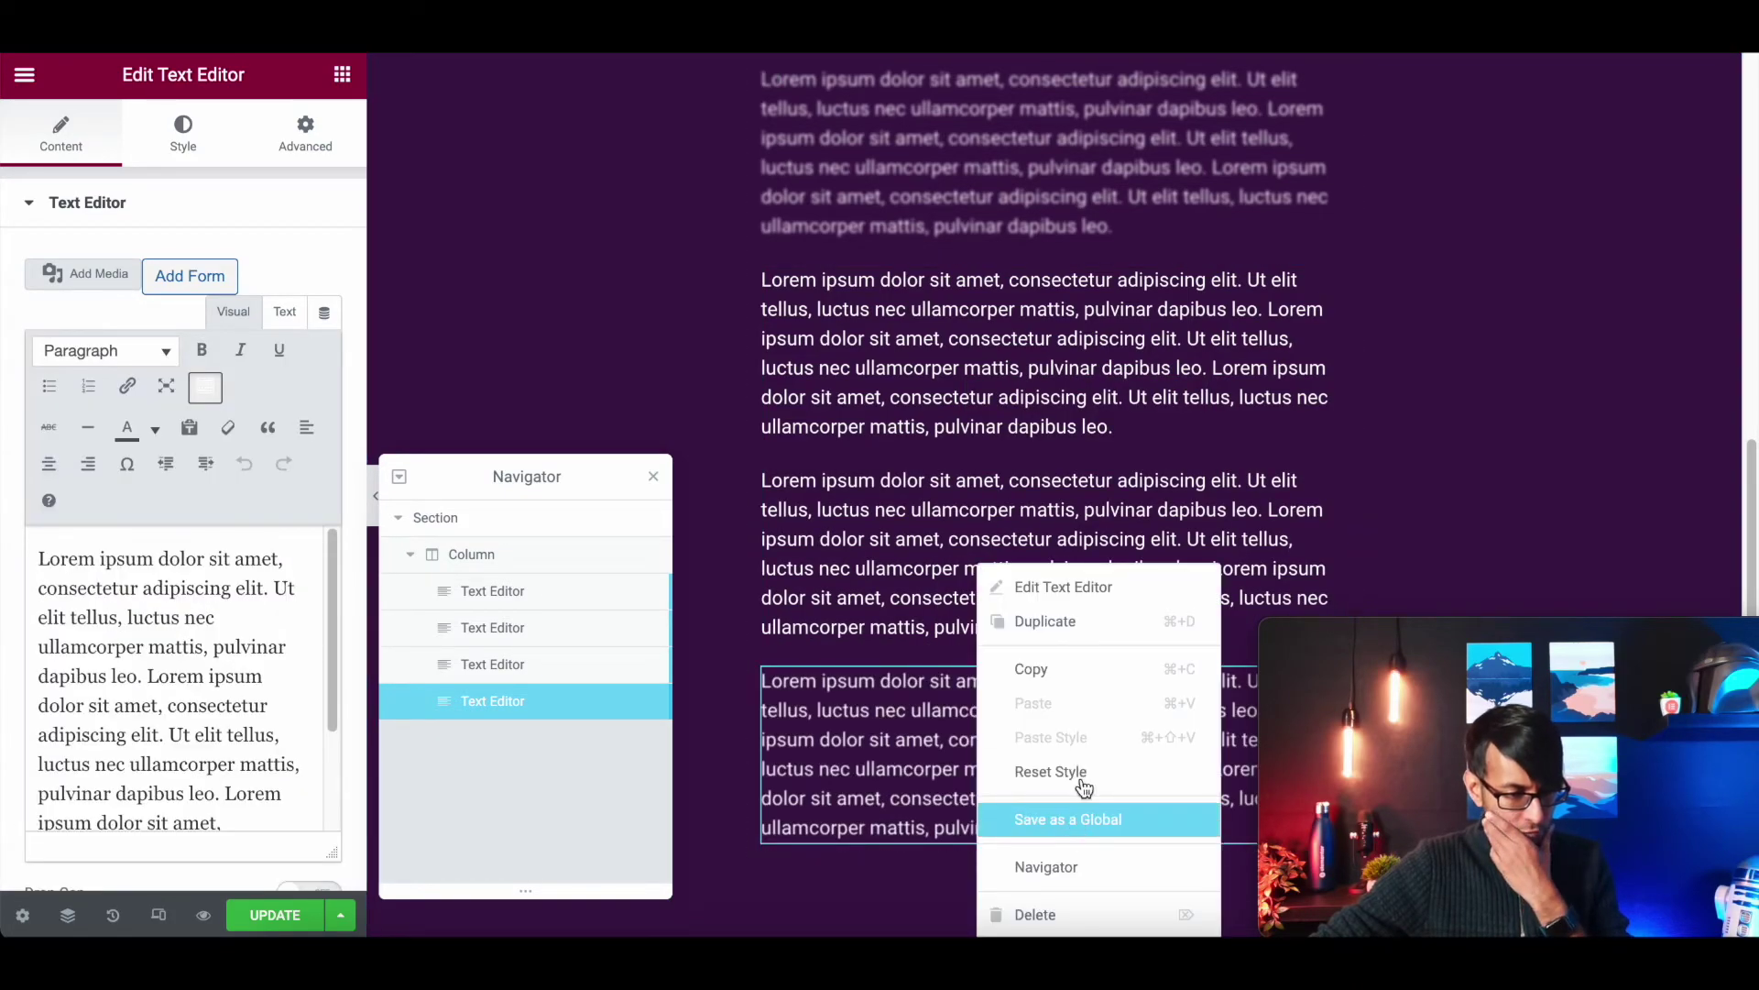
left_click(1090, 633)
left_click_drag(1752, 492, 1746, 58)
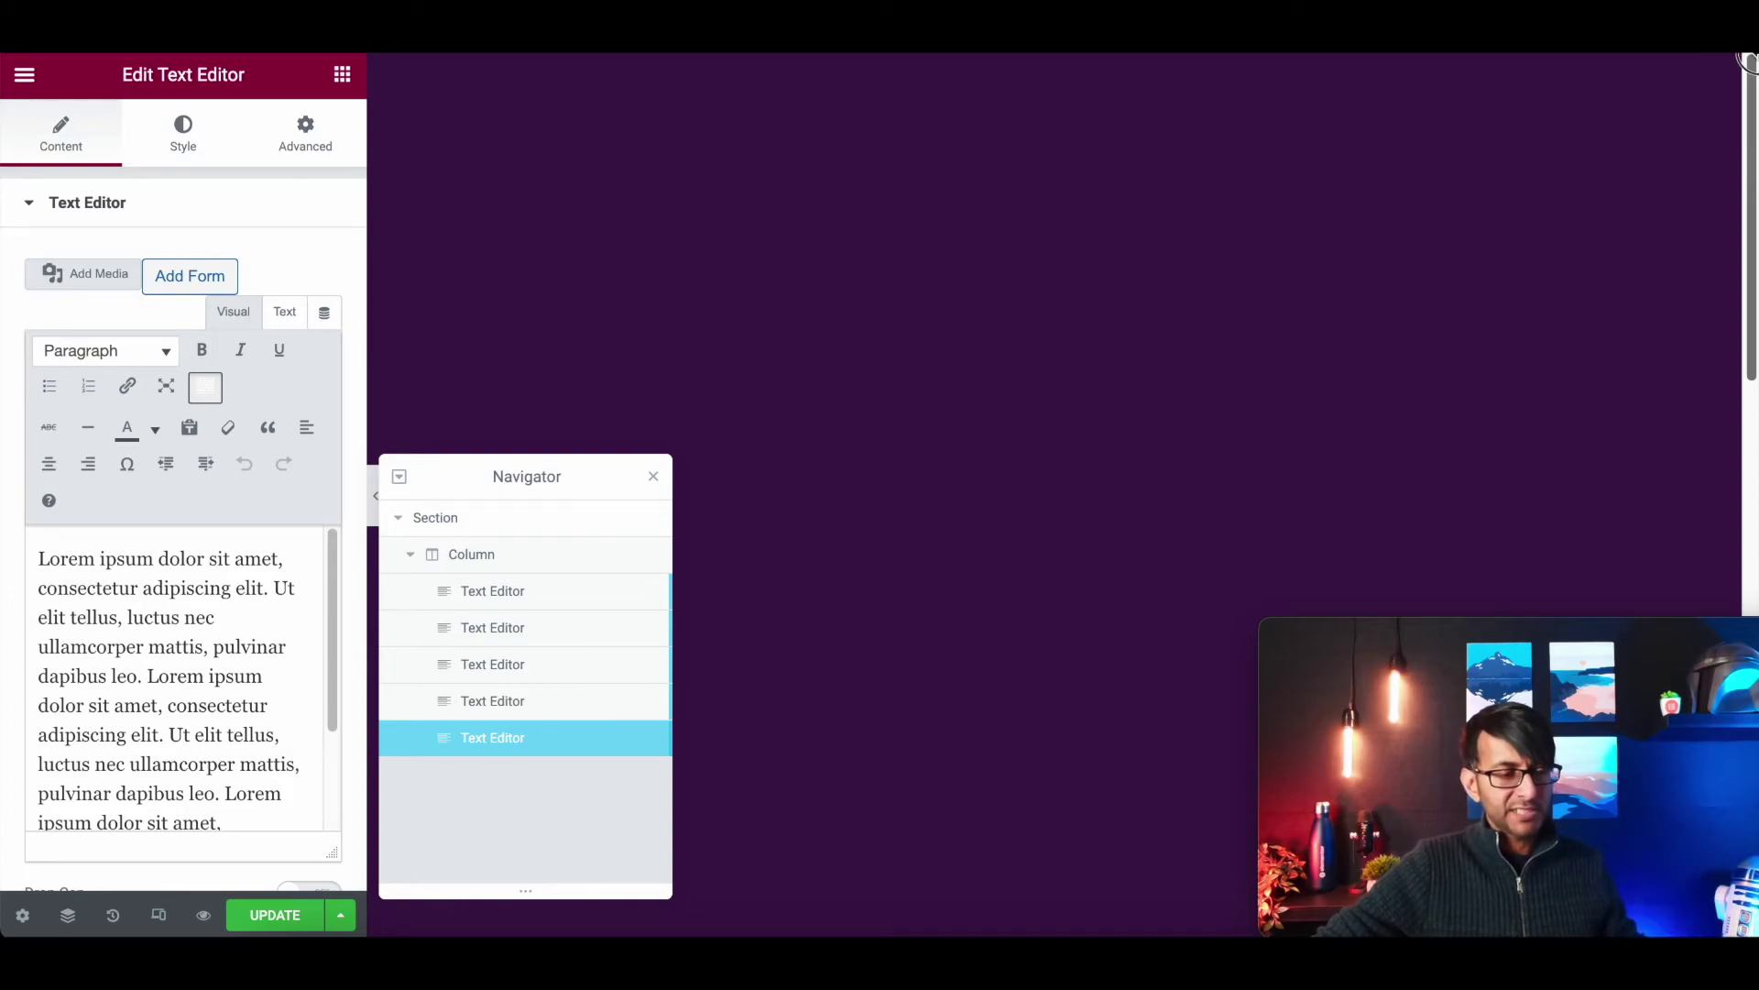
left_click_drag(1750, 154, 1750, 300)
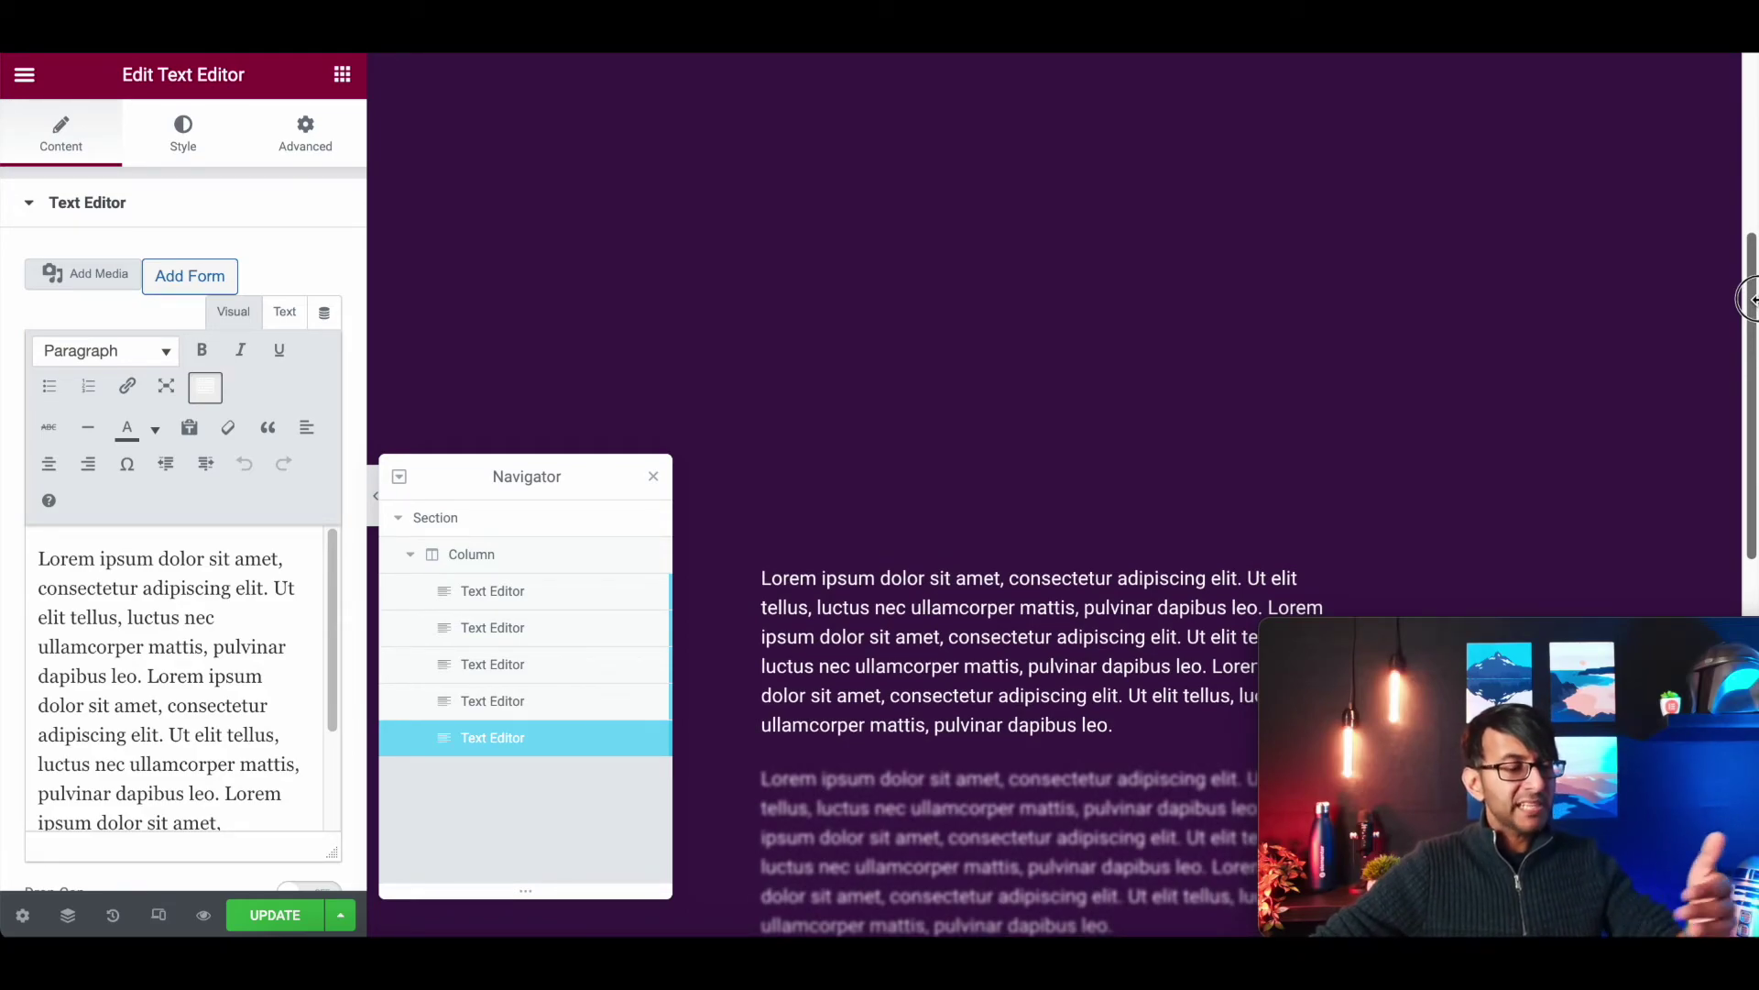
left_click_drag(1748, 299, 1750, 392)
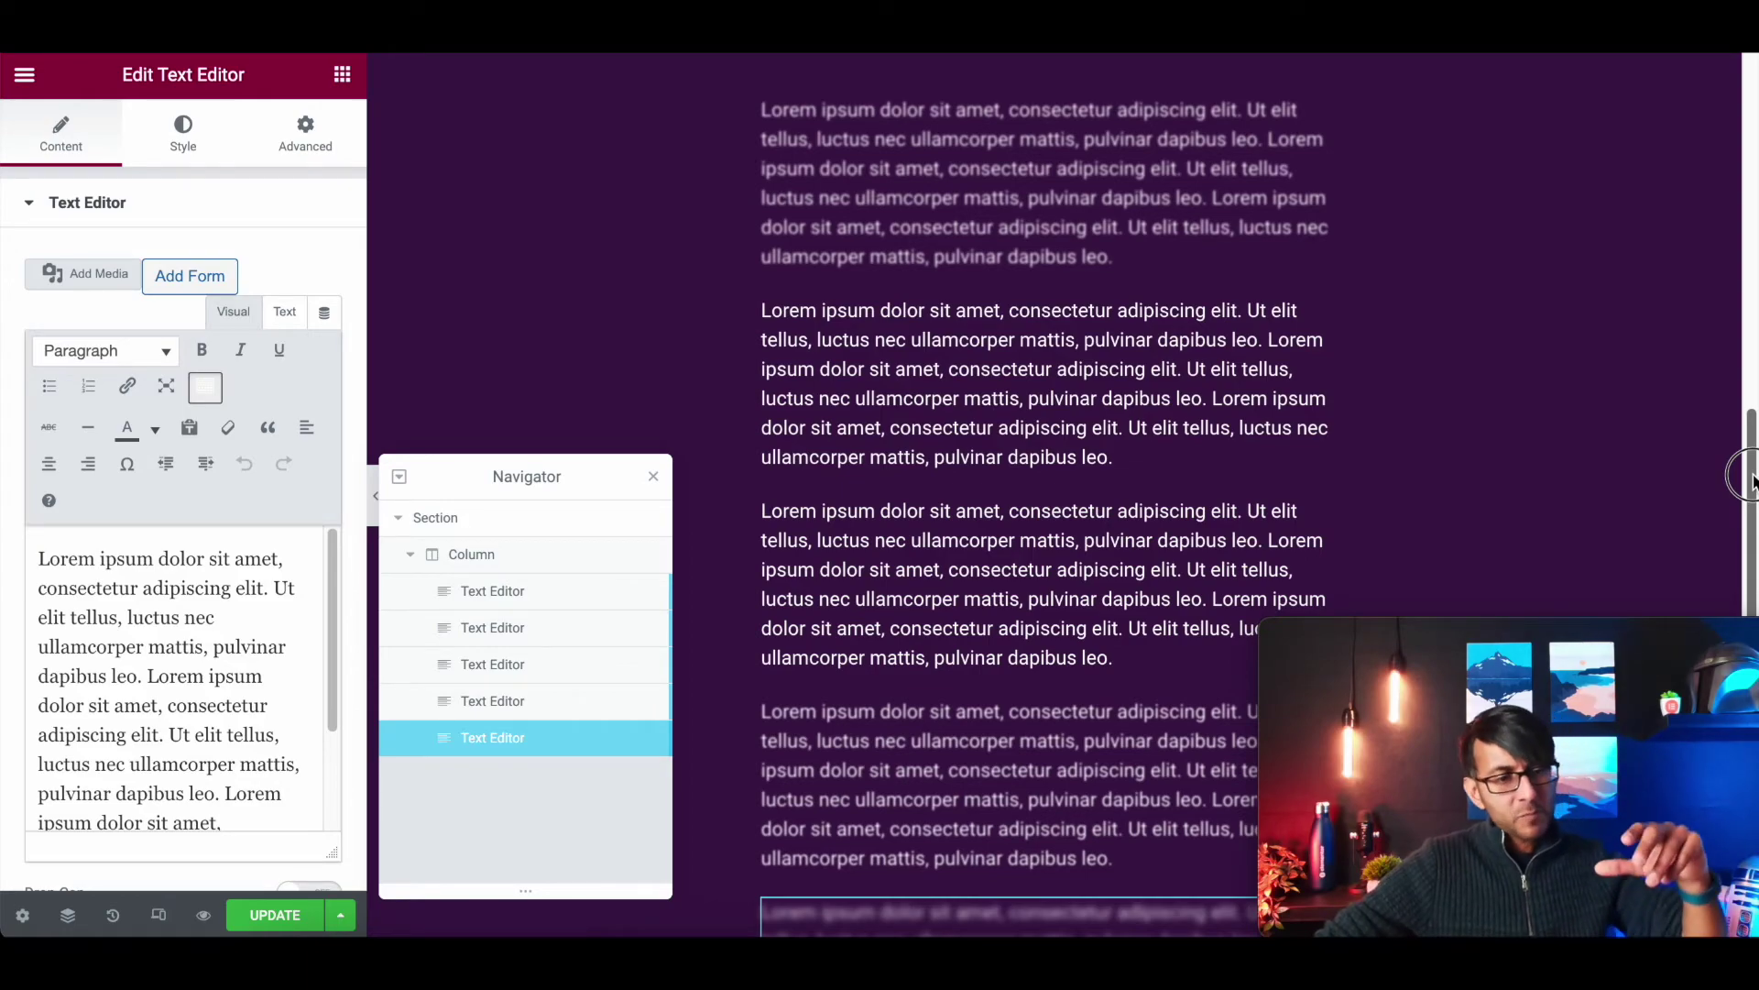
left_click_drag(1750, 481, 1746, 445)
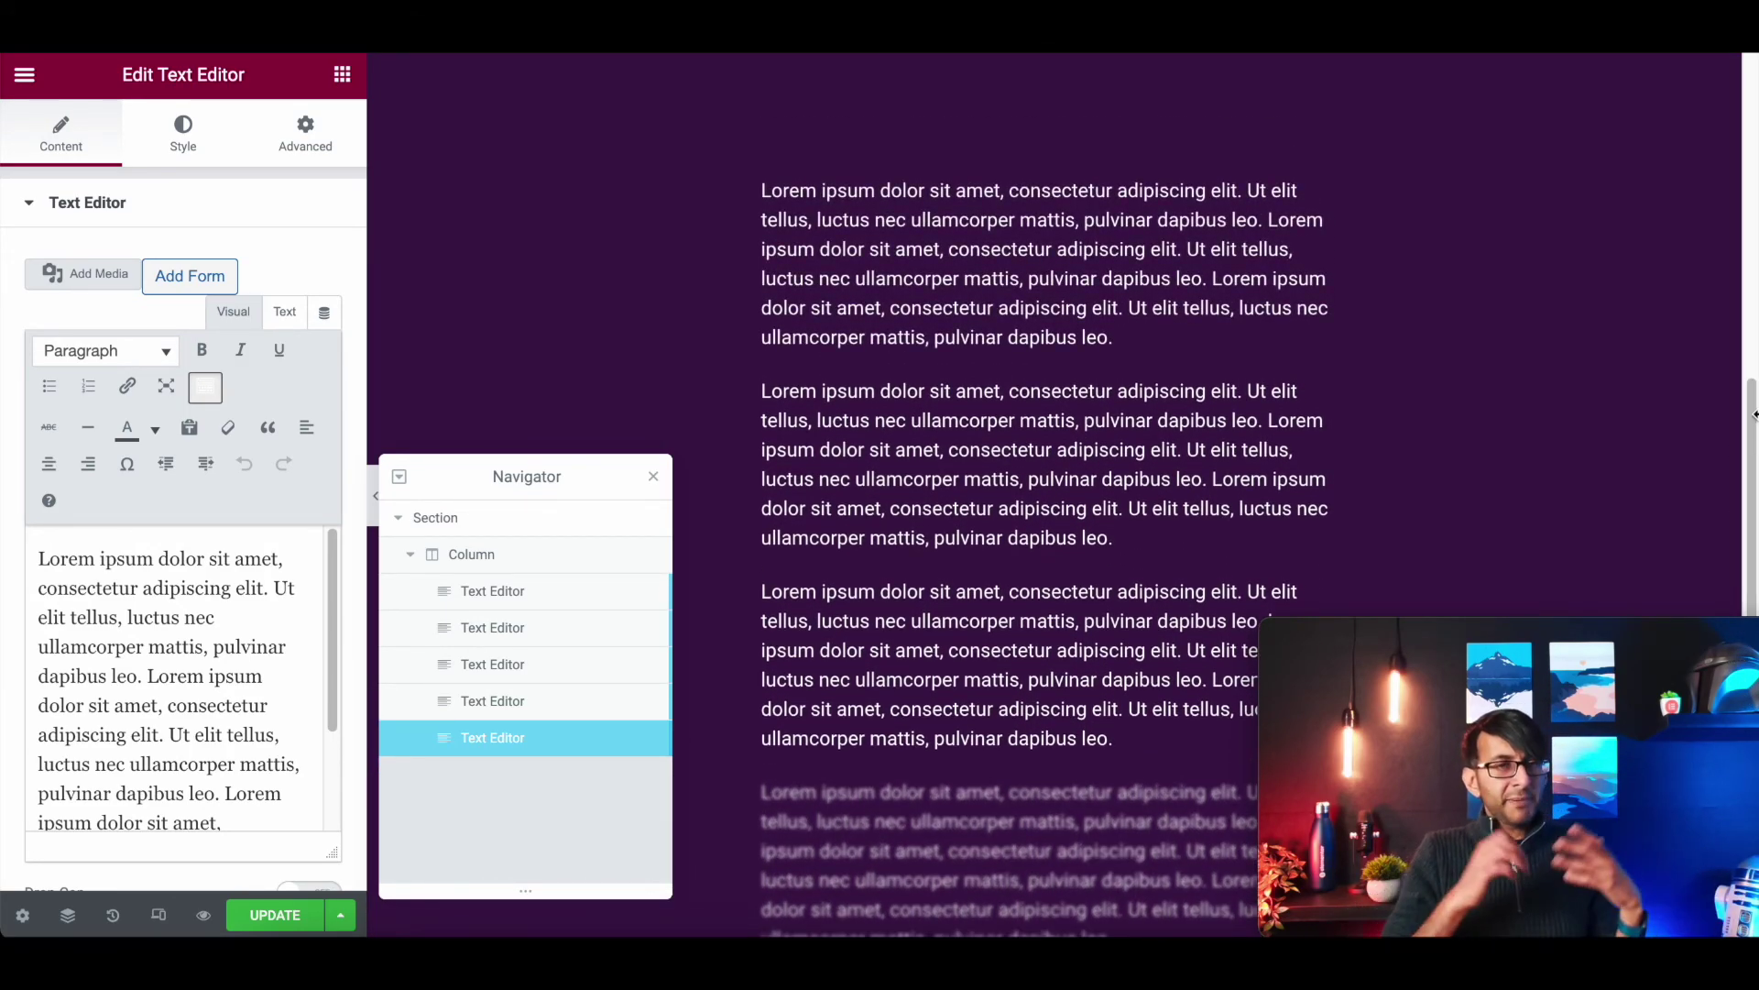